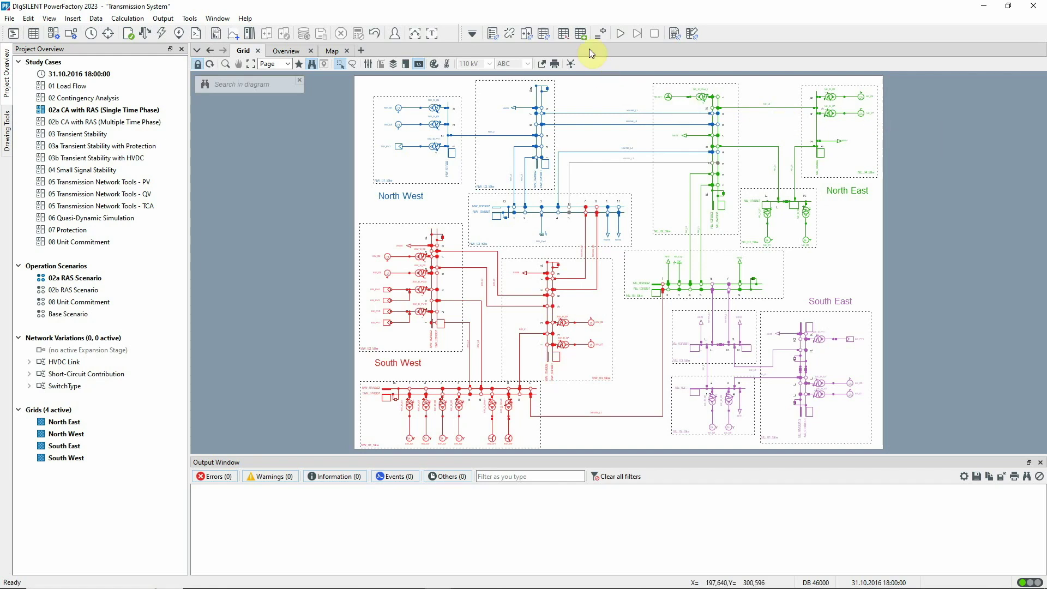
Open the 'Gen drops for NE_L3 overload' scheme to review its 200MW drops at NE_G1 and NE_G2
click(581, 34)
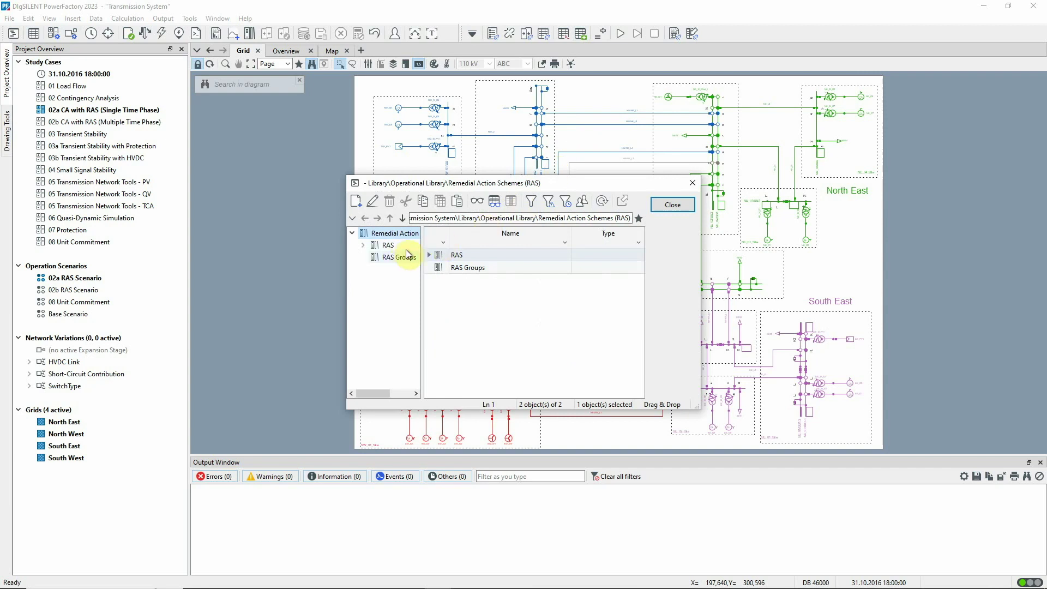
click(400, 248)
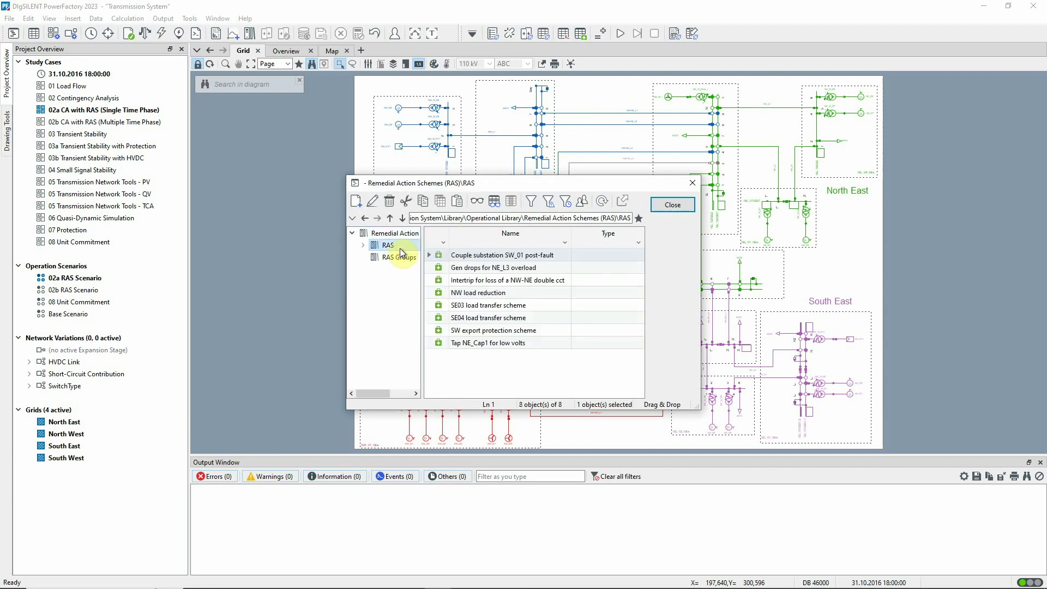
double_click(438, 267)
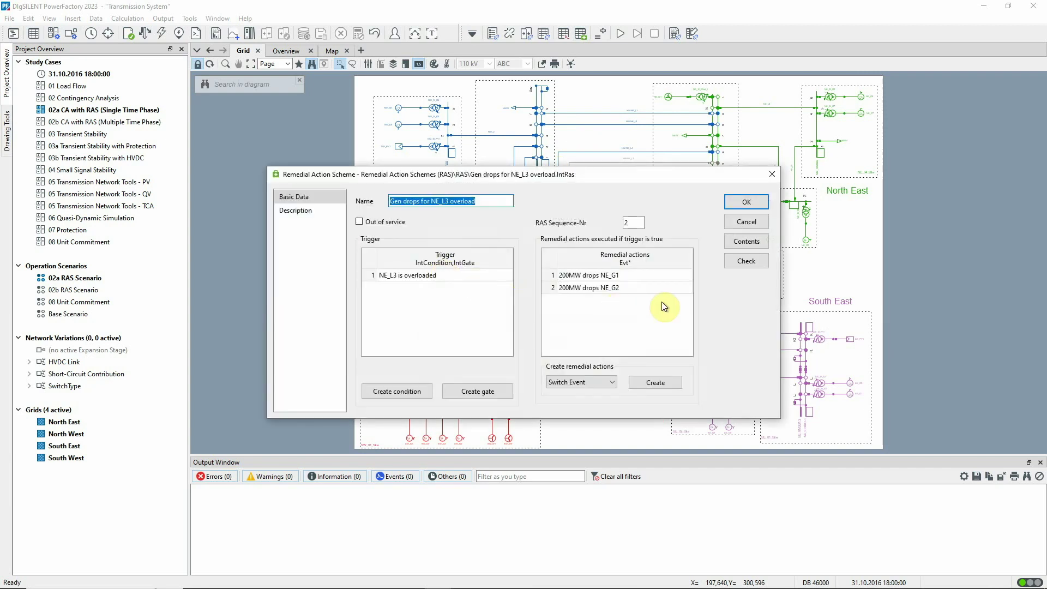
click(745, 299)
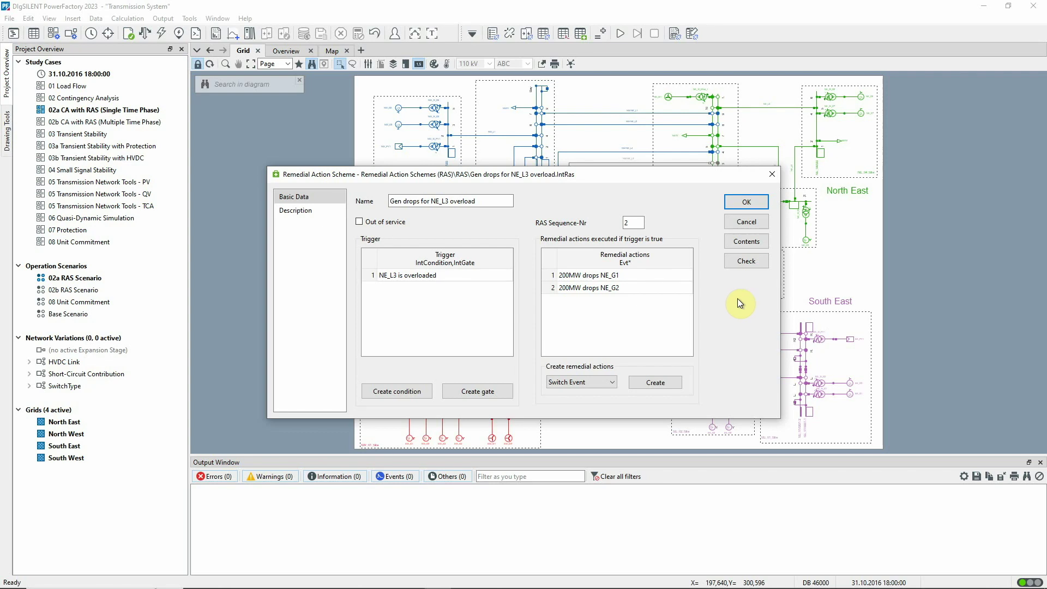
double_click(443, 279)
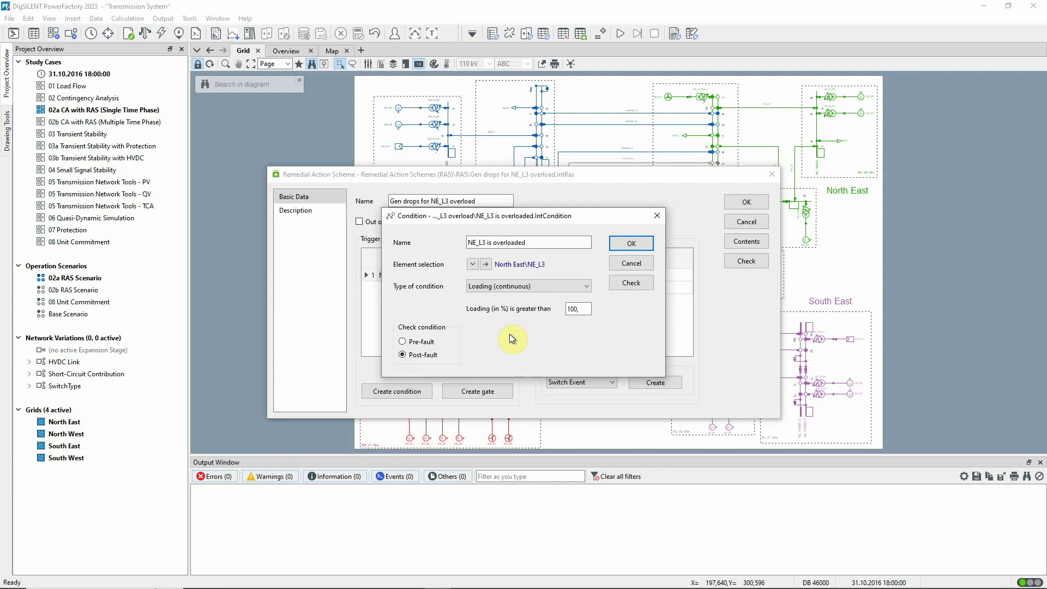
click(620, 262)
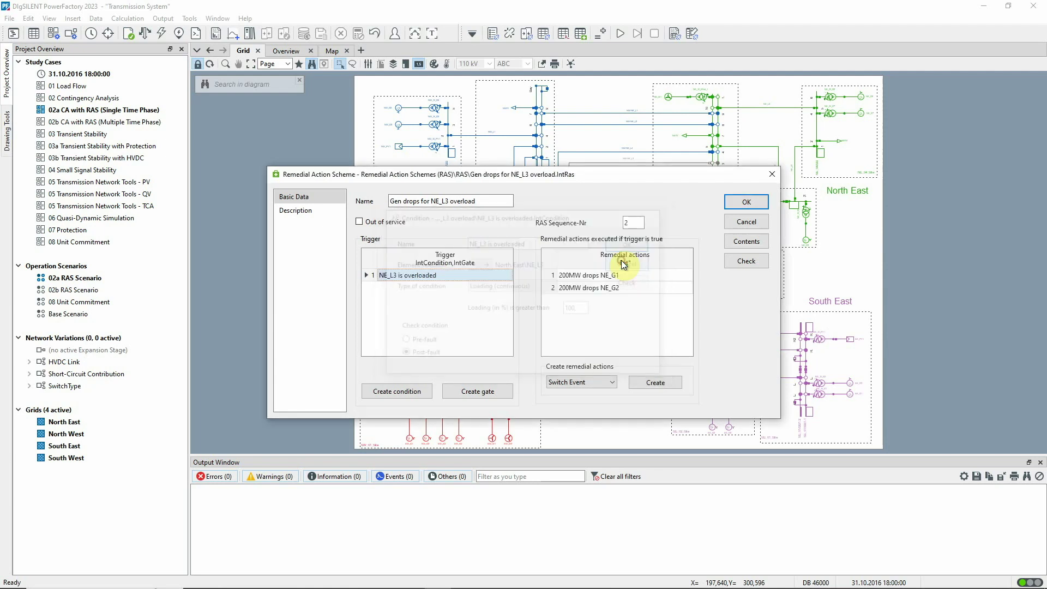
double_click(652, 274)
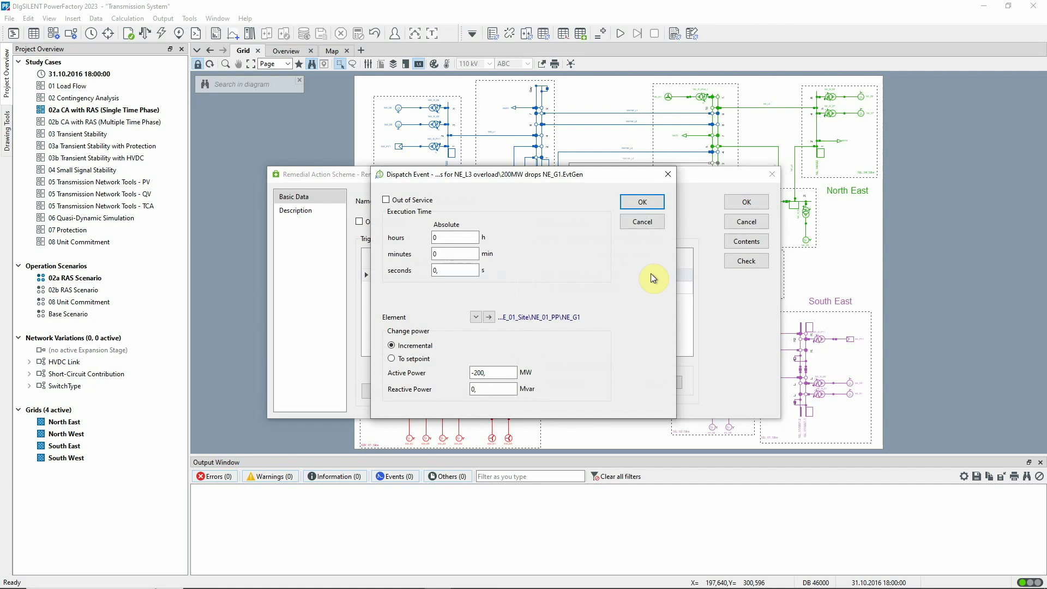
click(654, 223)
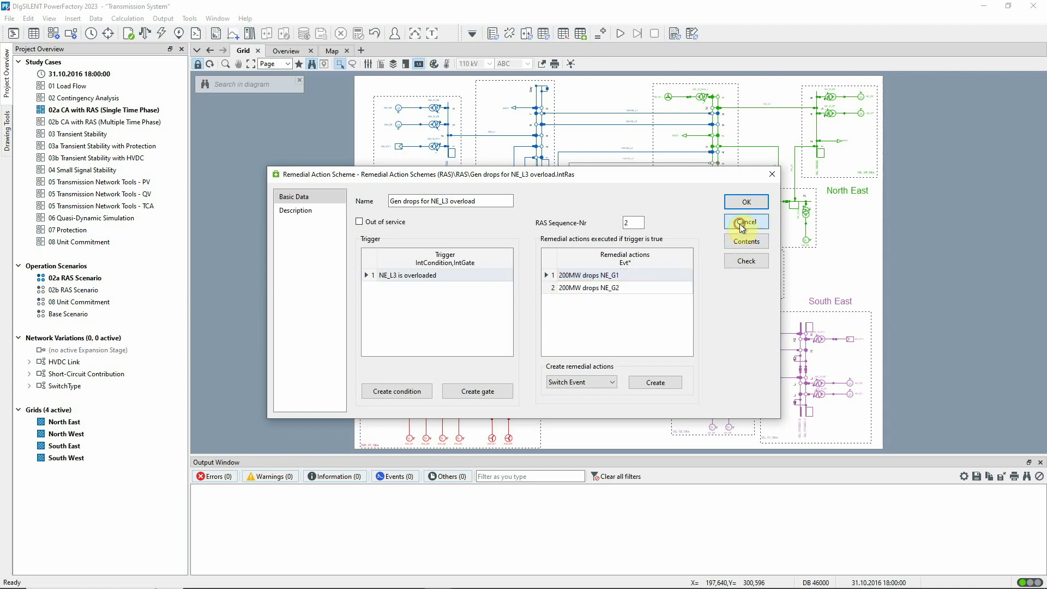
Close the RAS dialogs and run the contingency analysis without remedial action schemes
click(746, 202)
click(676, 209)
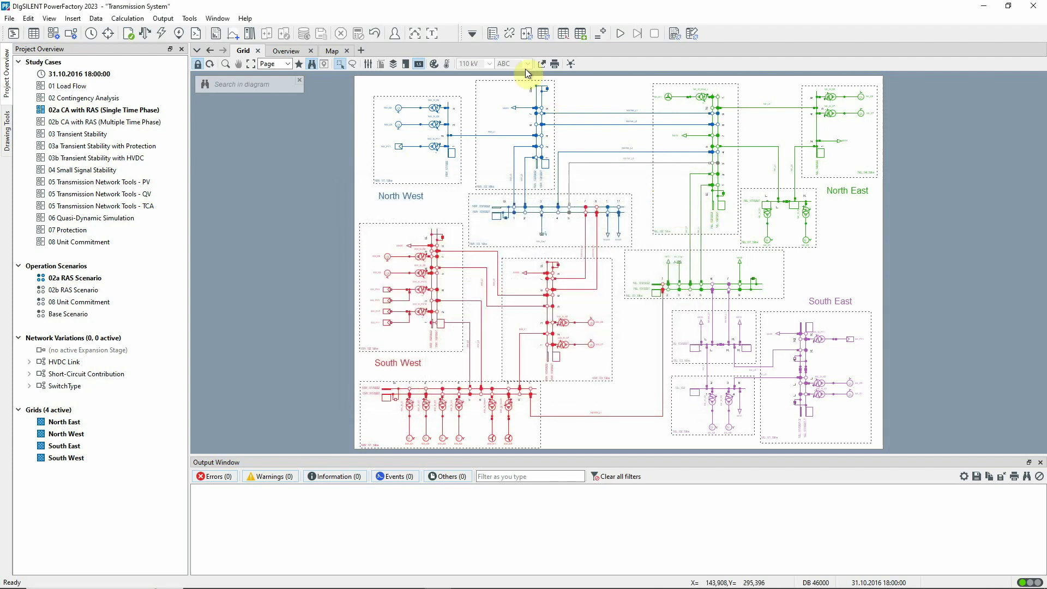
click(493, 33)
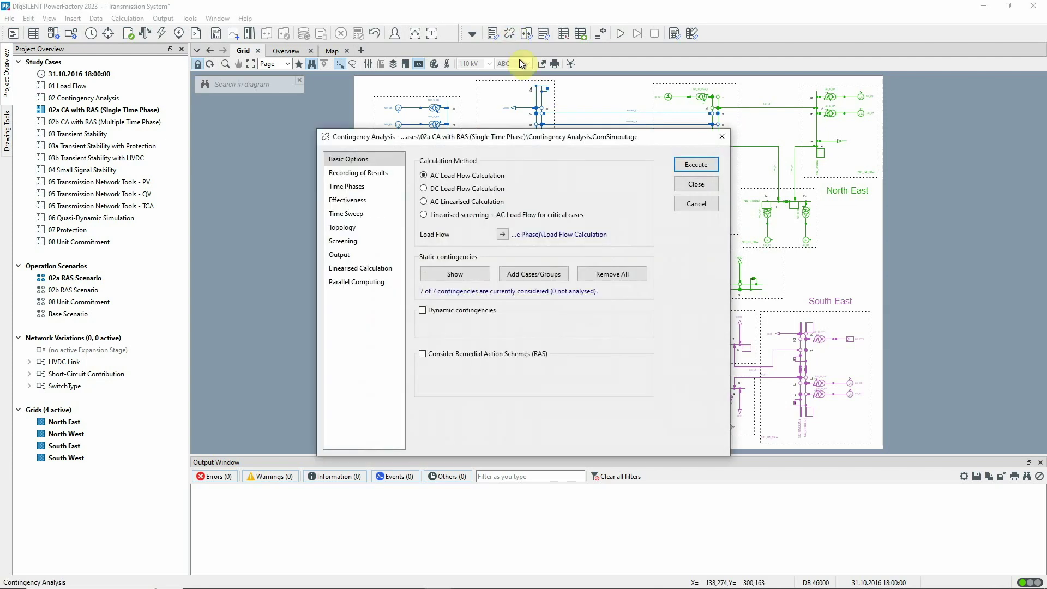
click(460, 274)
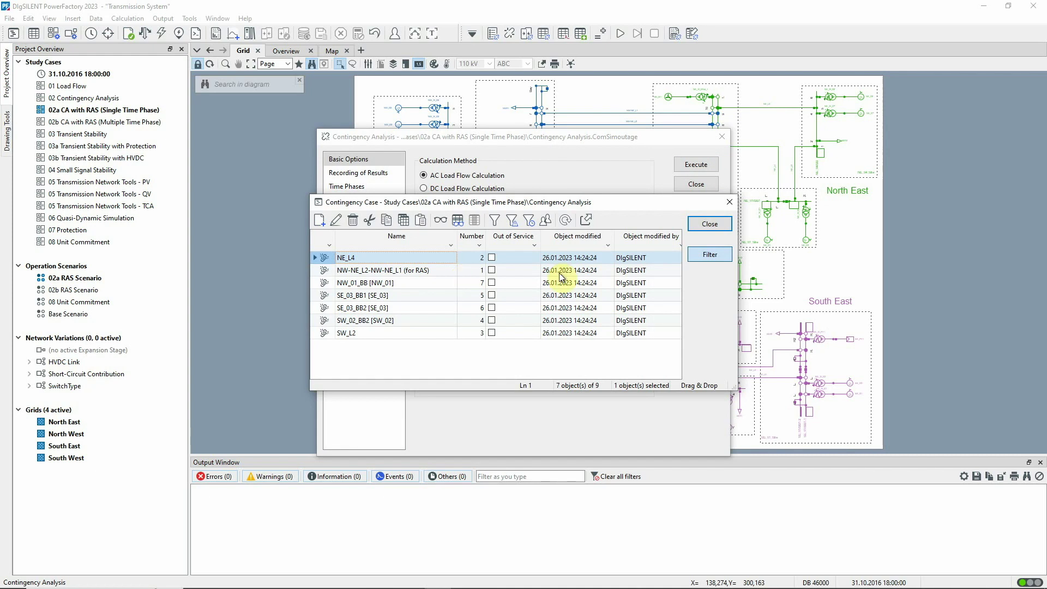
click(692, 225)
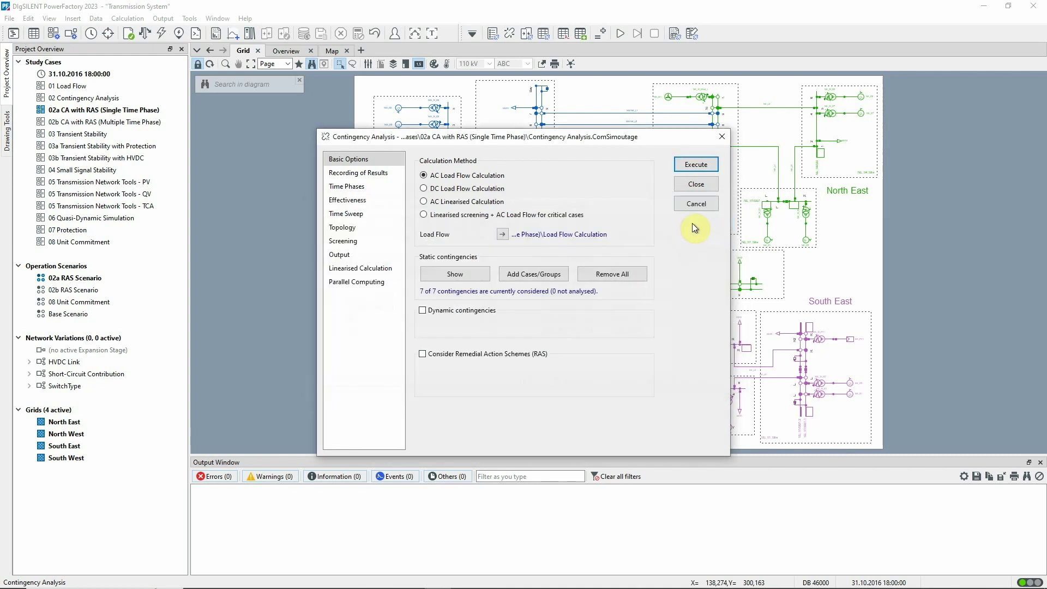
click(696, 164)
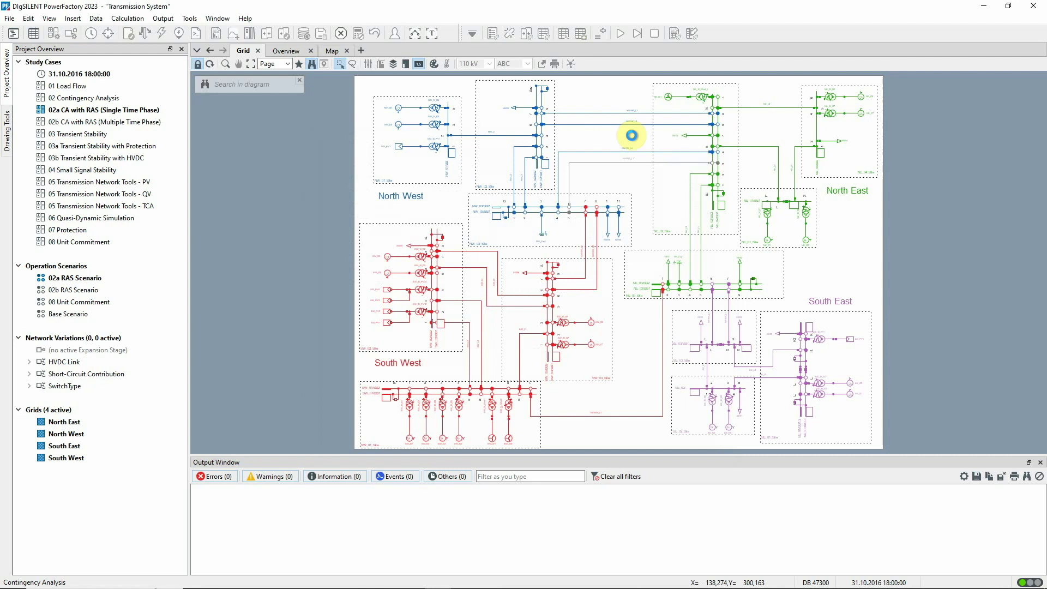
Zoom into the North East area and review loading violations, with NE_L3 at 153.8% under NE_L4
click(225, 64)
drag(555, 81, 878, 274)
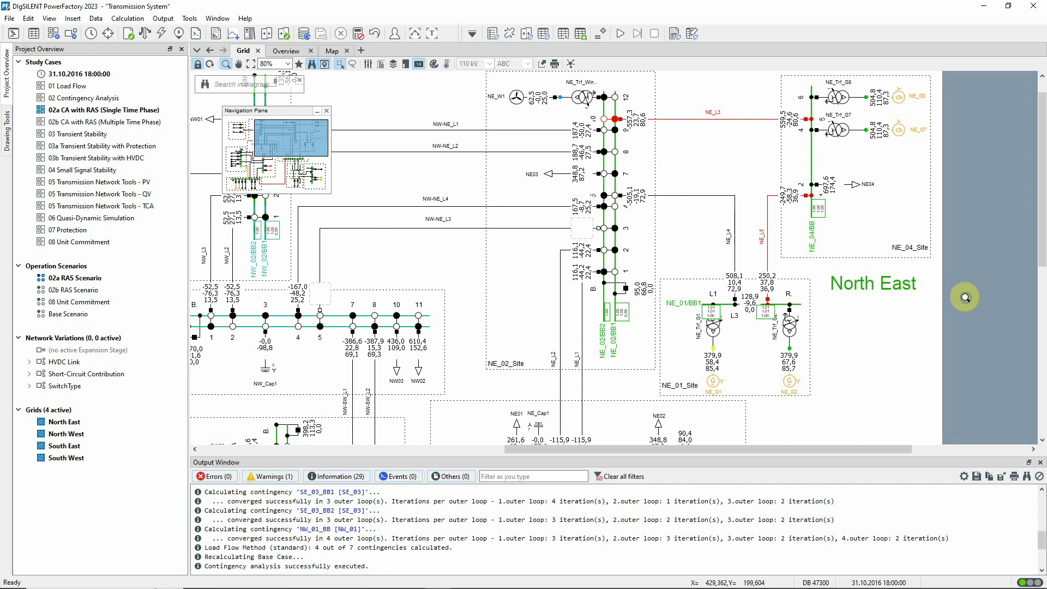
key(Escape)
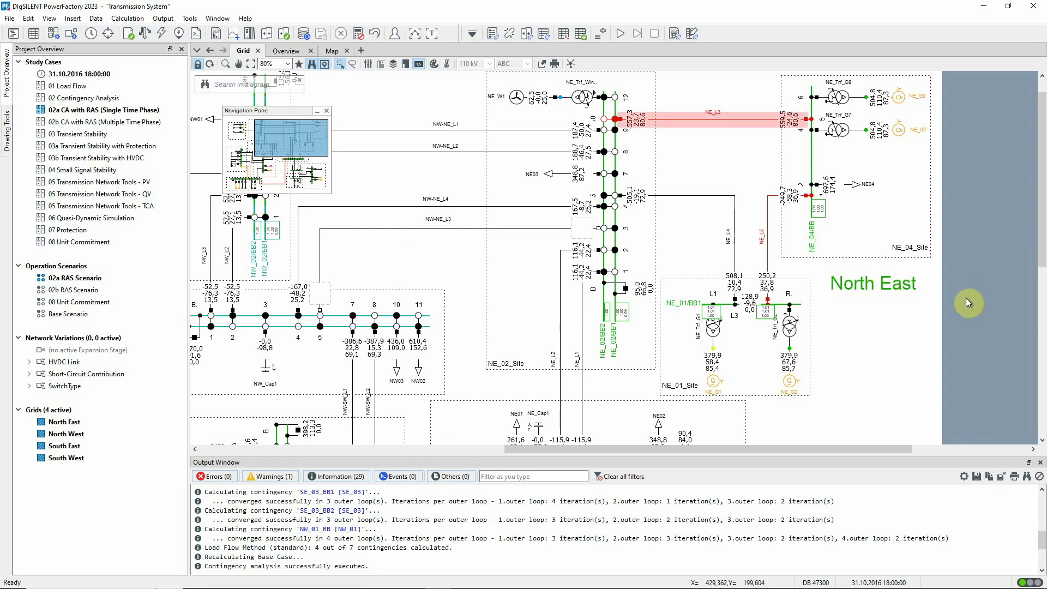
click(688, 36)
click(739, 201)
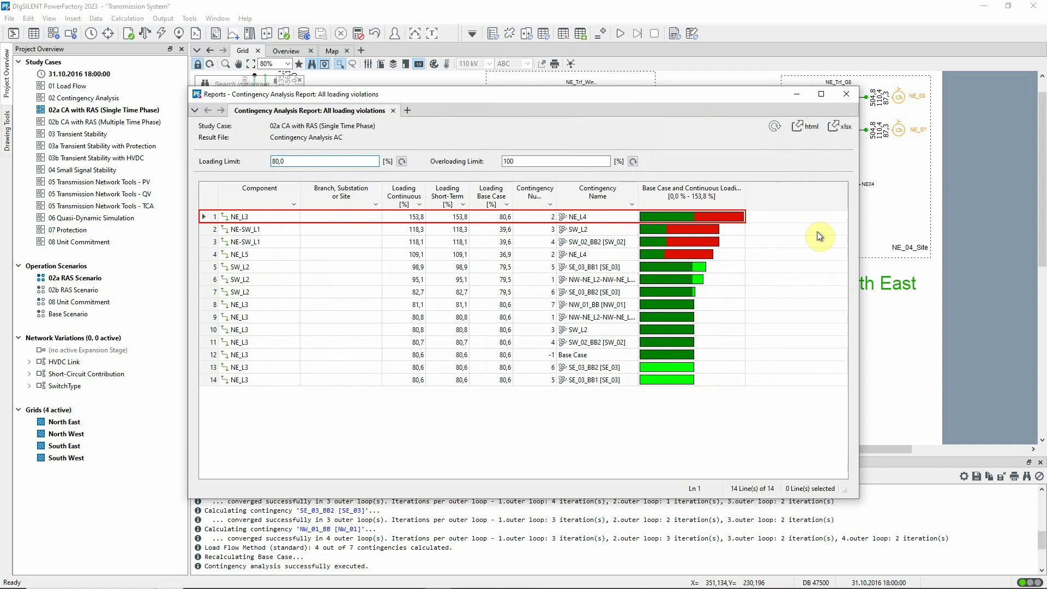
click(845, 94)
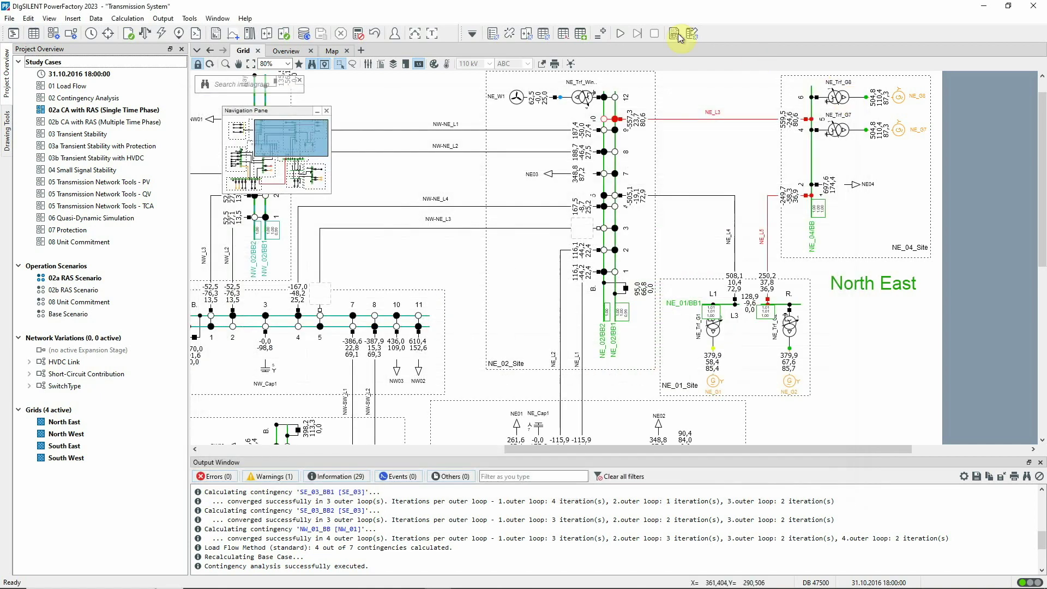
Enable Consider RAS in contingency analysis and add the 'Gen drops for NE_L3 overload' scheme
click(510, 34)
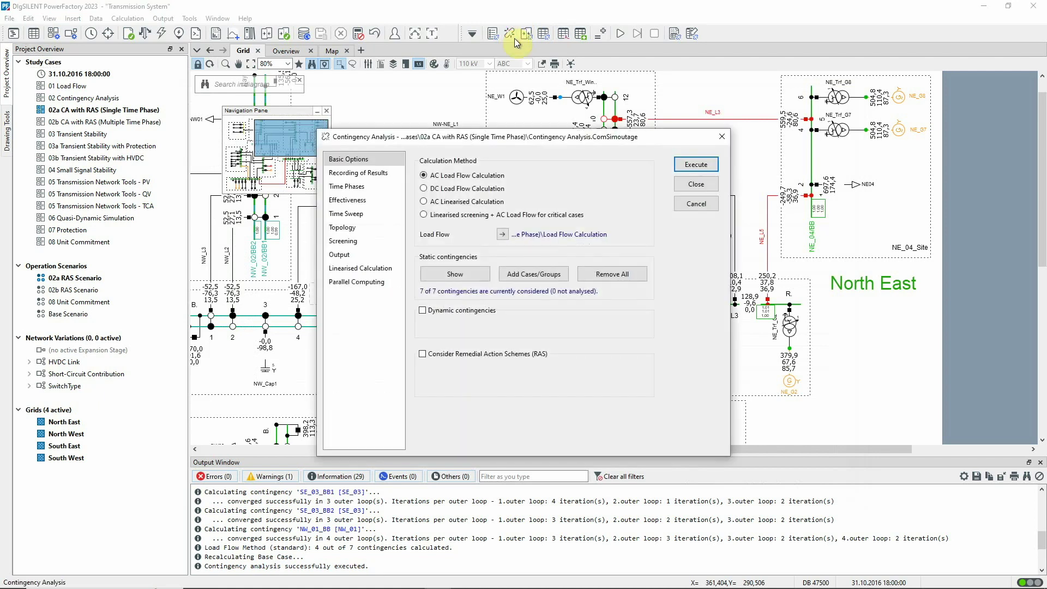
click(423, 354)
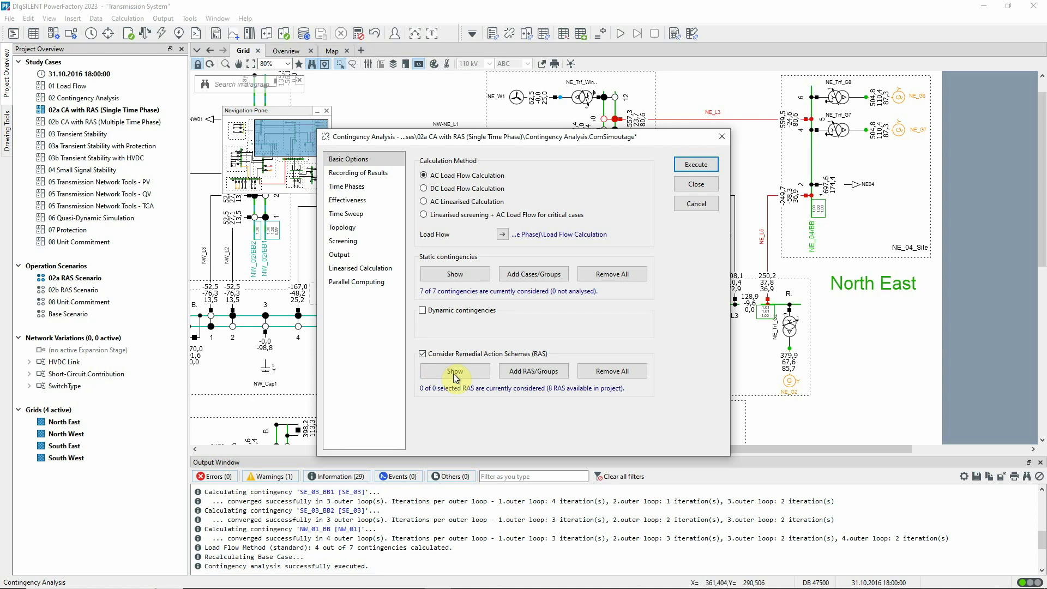
click(533, 373)
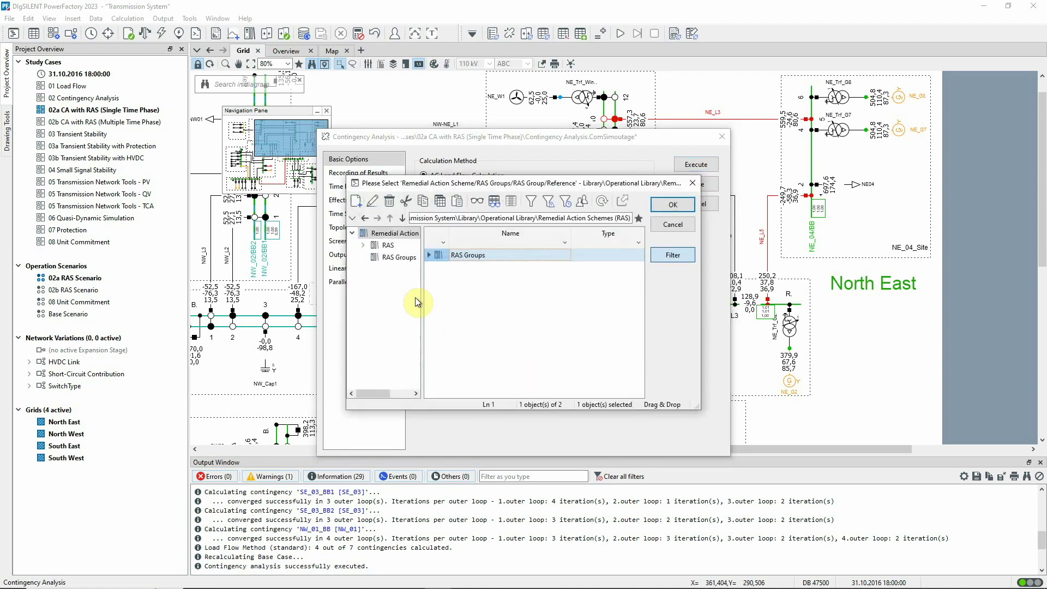
click(390, 246)
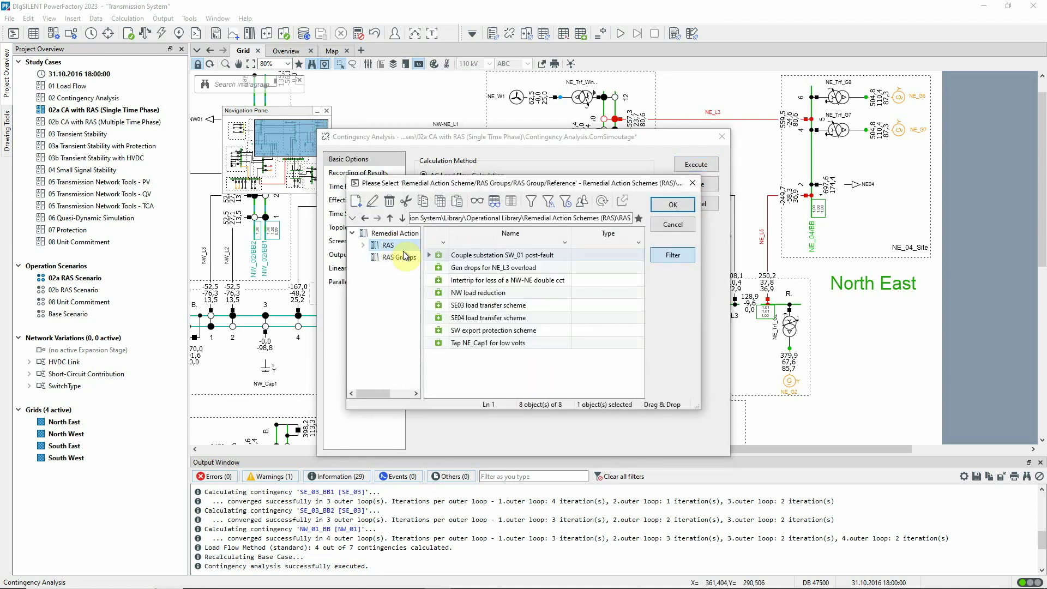
click(442, 270)
click(672, 204)
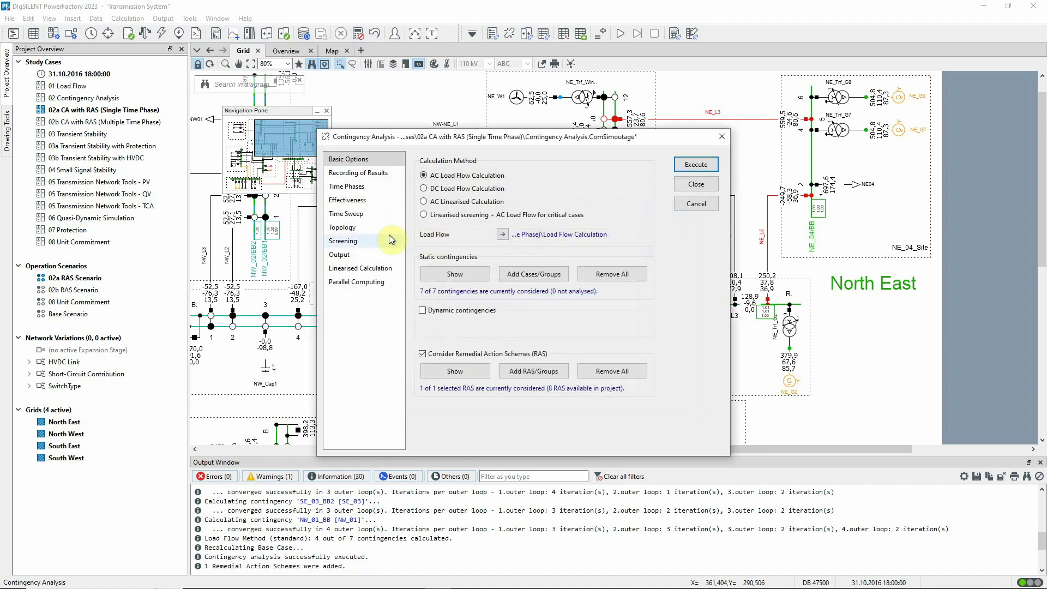
Turn on Show triggered RAS, rerun, and confirm the log shows NE_L4 triggering the scheme
click(339, 254)
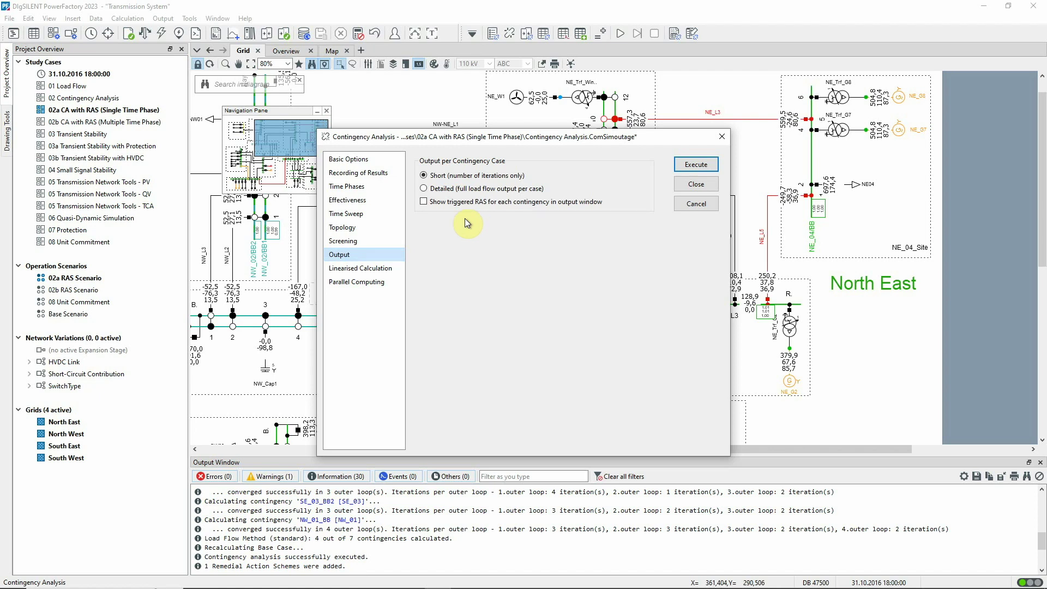
click(424, 201)
click(681, 169)
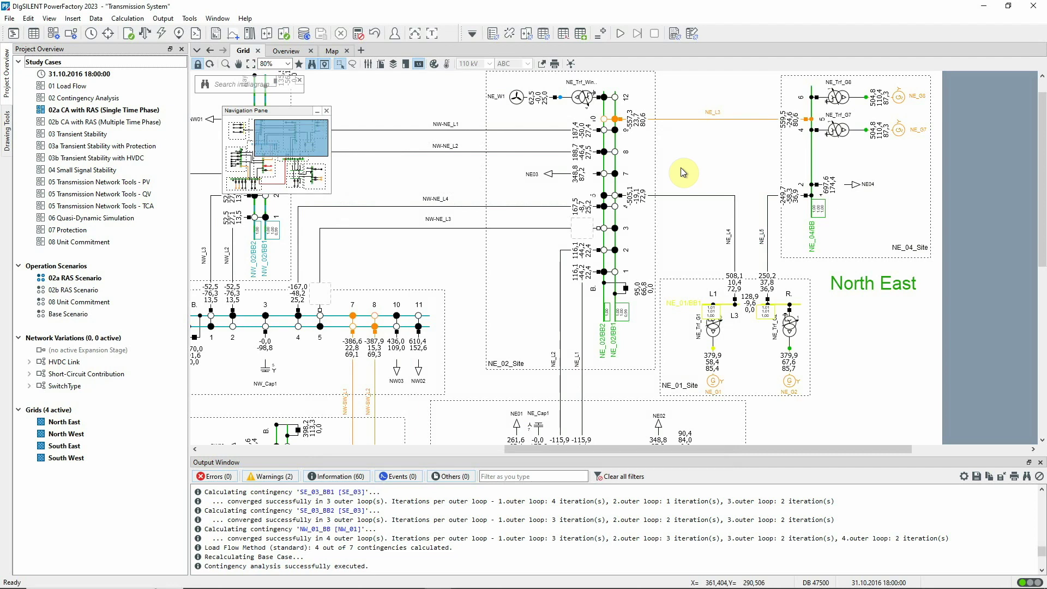
click(426, 32)
drag(1041, 327, 1037, 225)
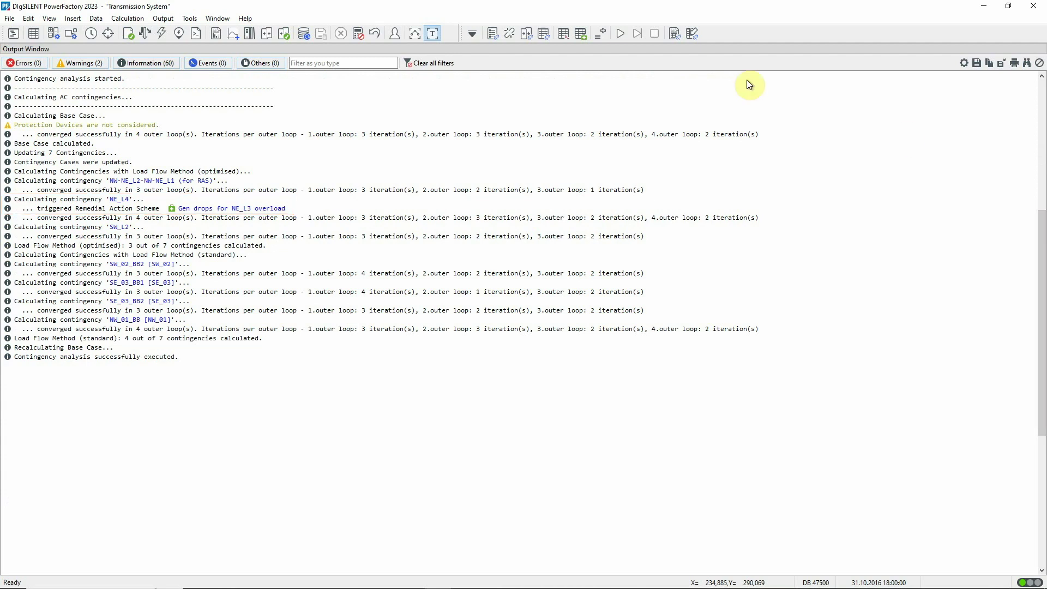
click(430, 34)
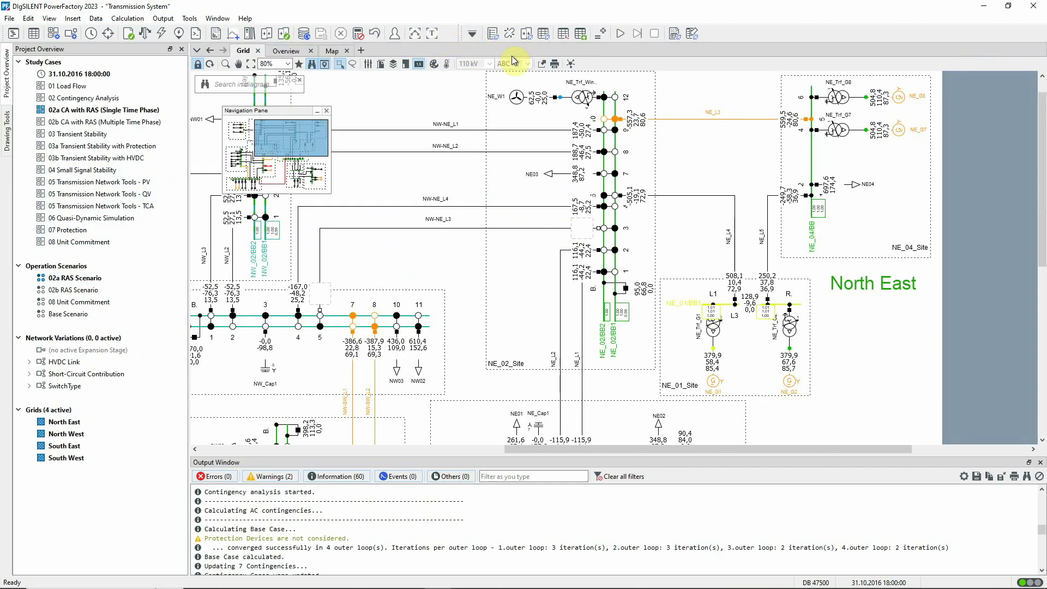
Add all seven remedial action schemes from the RAS library to the contingency analysis
click(510, 34)
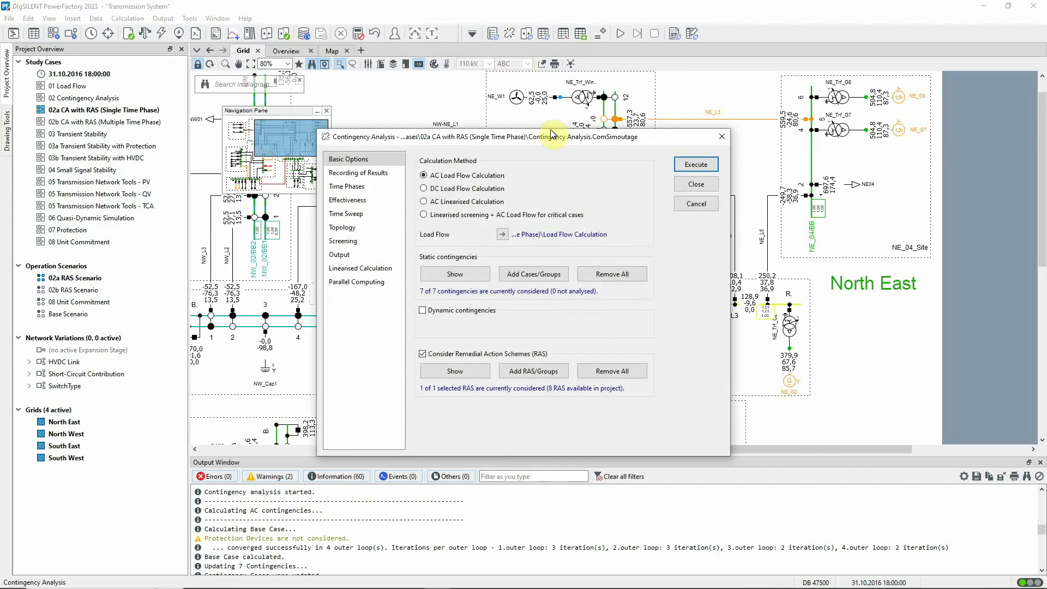
click(516, 366)
click(389, 247)
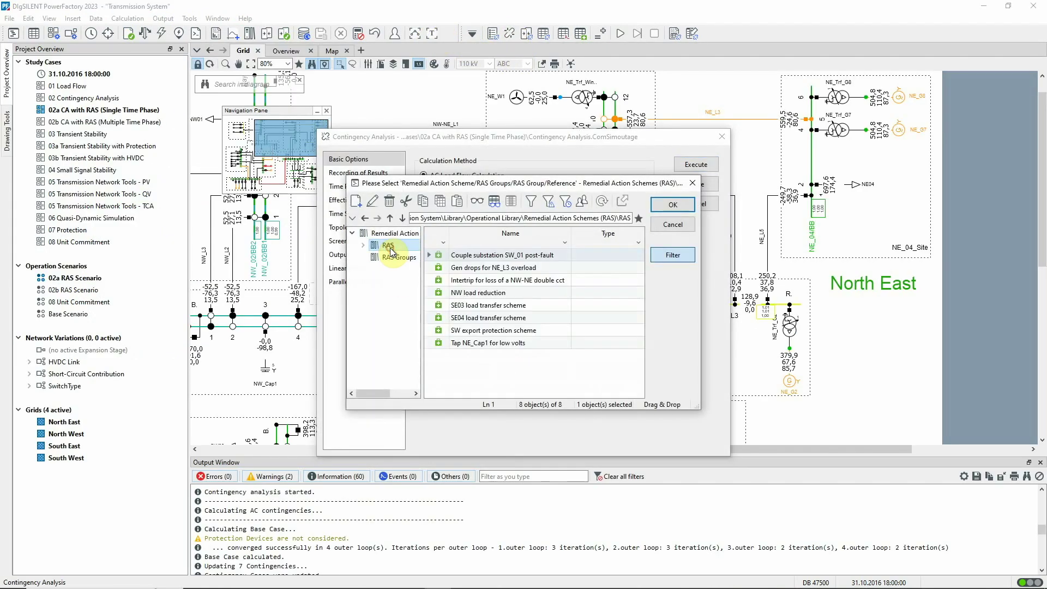
click(441, 255)
shift+click(444, 330)
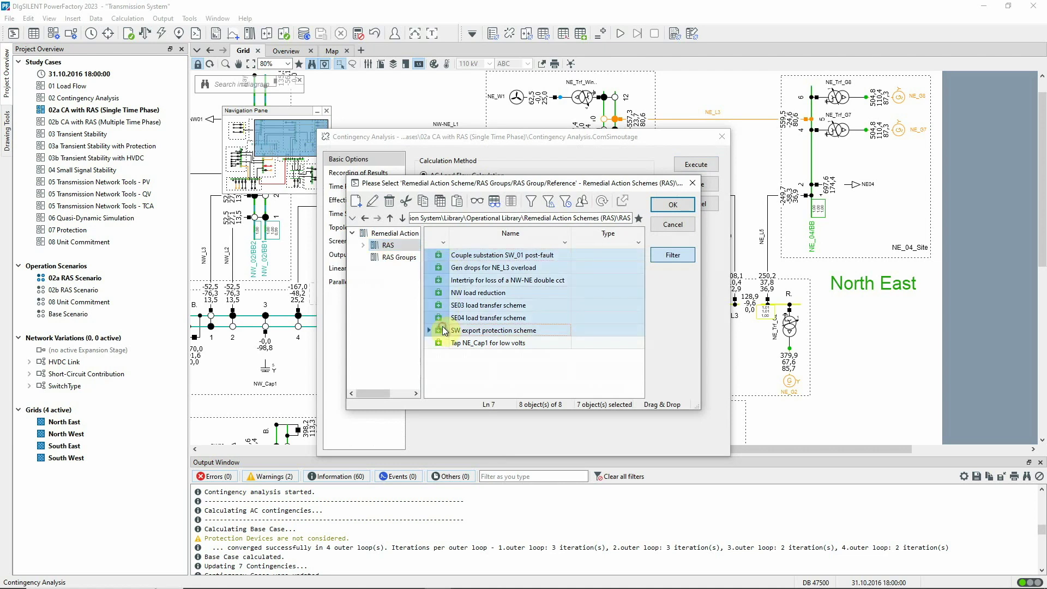
click(676, 202)
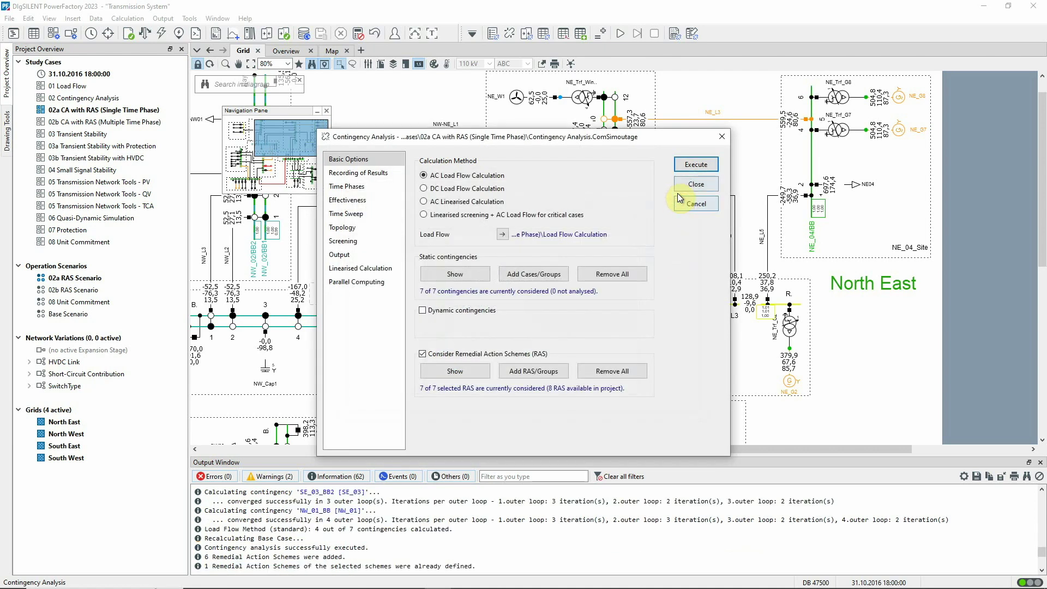
Run the contingency analysis and read the log showing SW_02_BB2 triggering two schemes
click(689, 164)
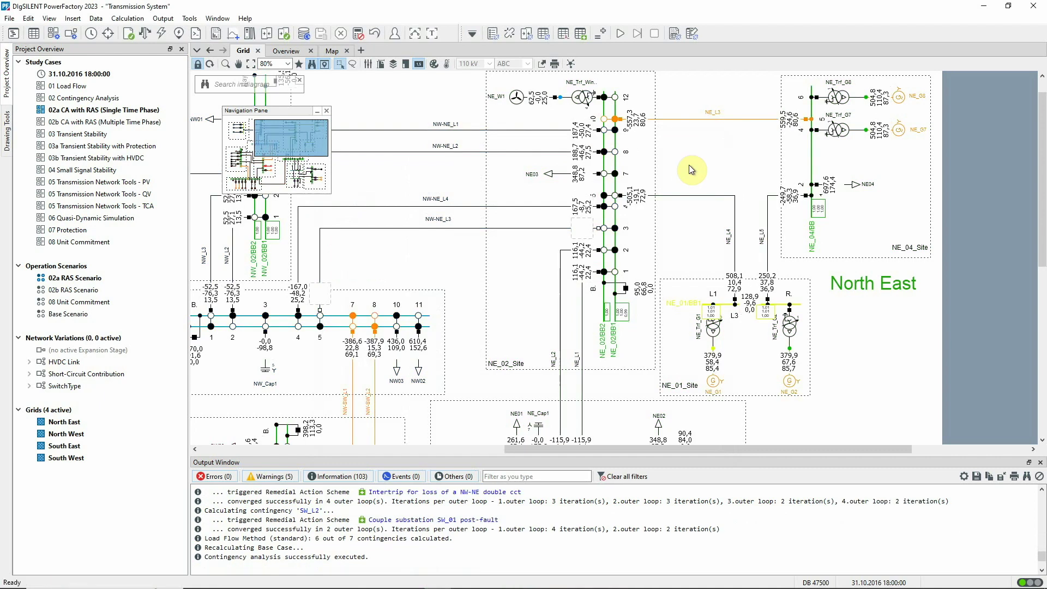
click(436, 36)
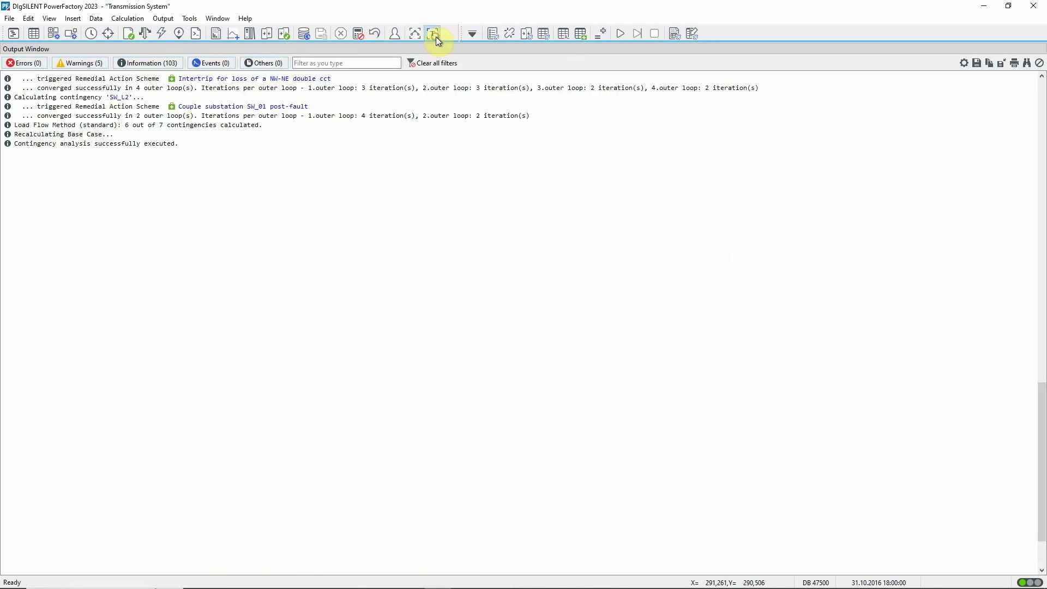
drag(1042, 415, 1043, 303)
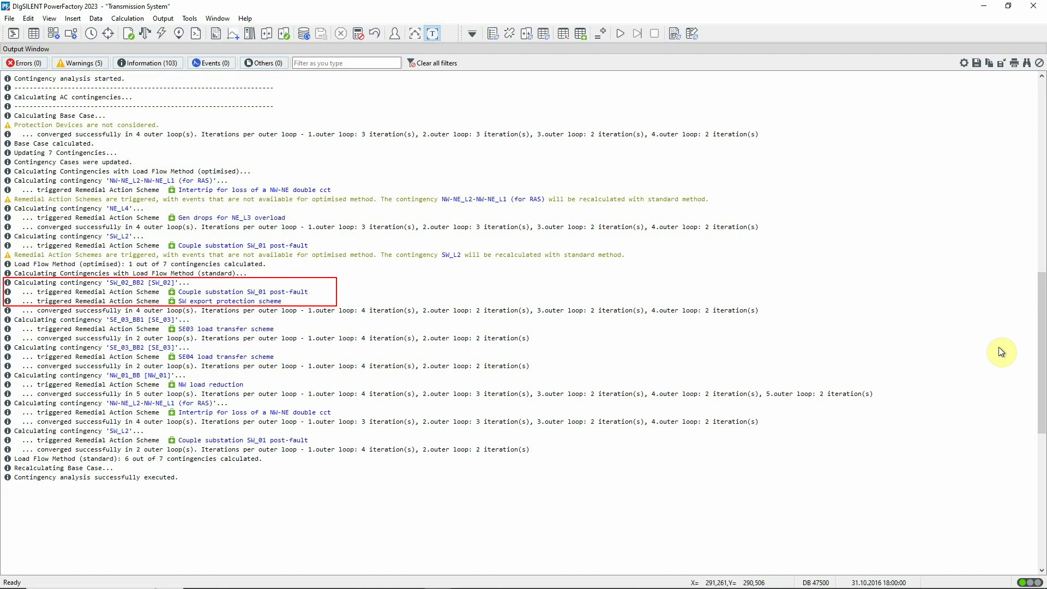
click(432, 33)
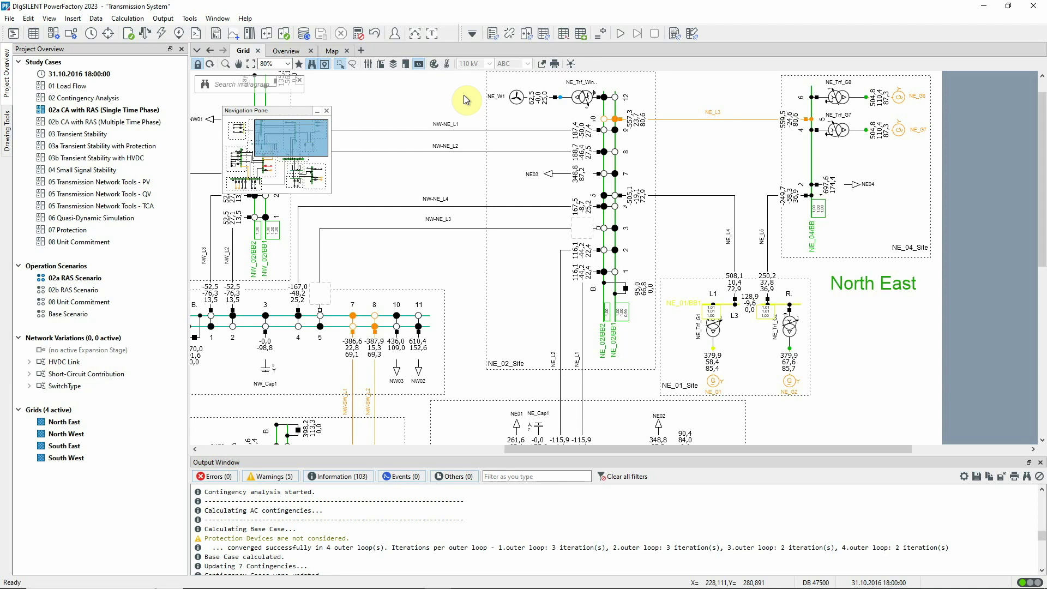
click(581, 34)
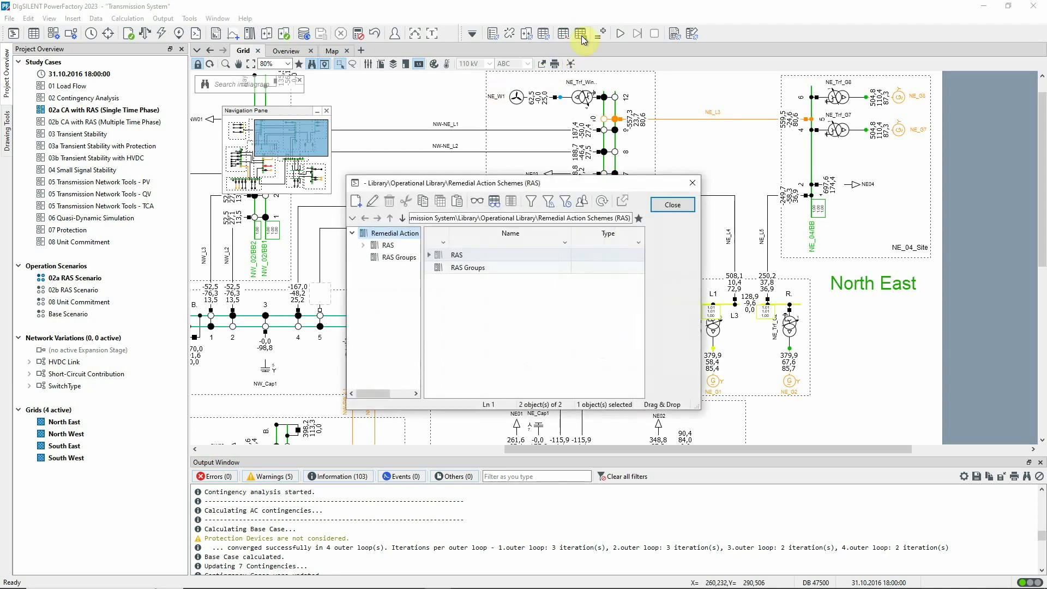
click(387, 246)
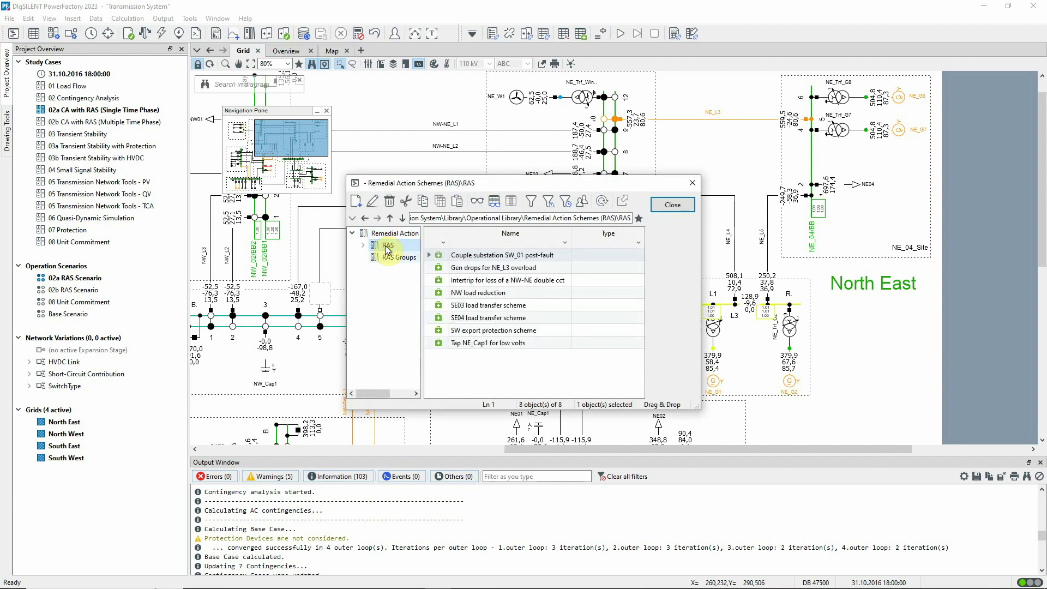
double_click(433, 281)
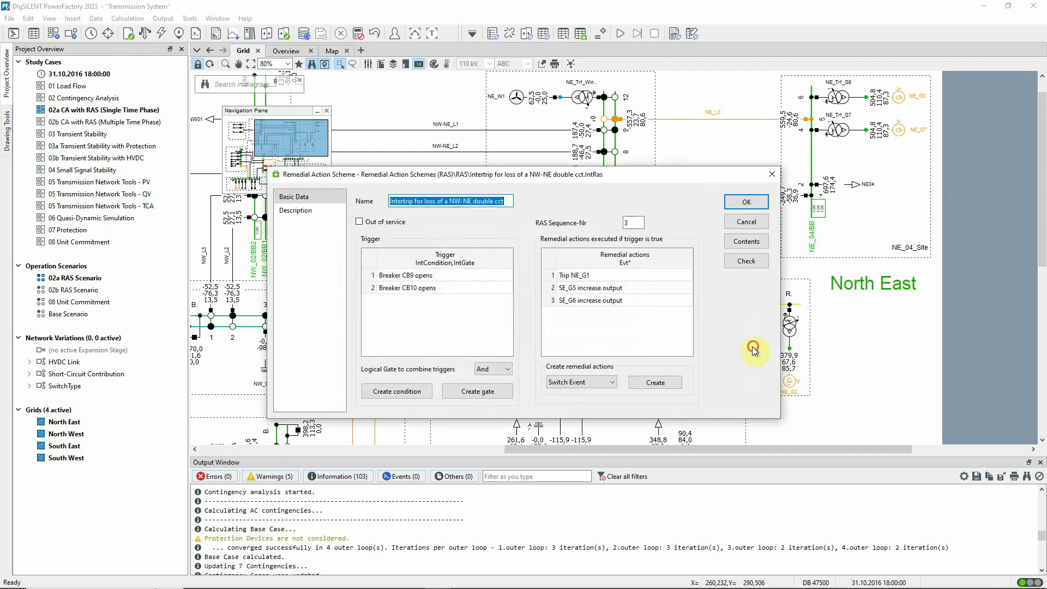
click(752, 348)
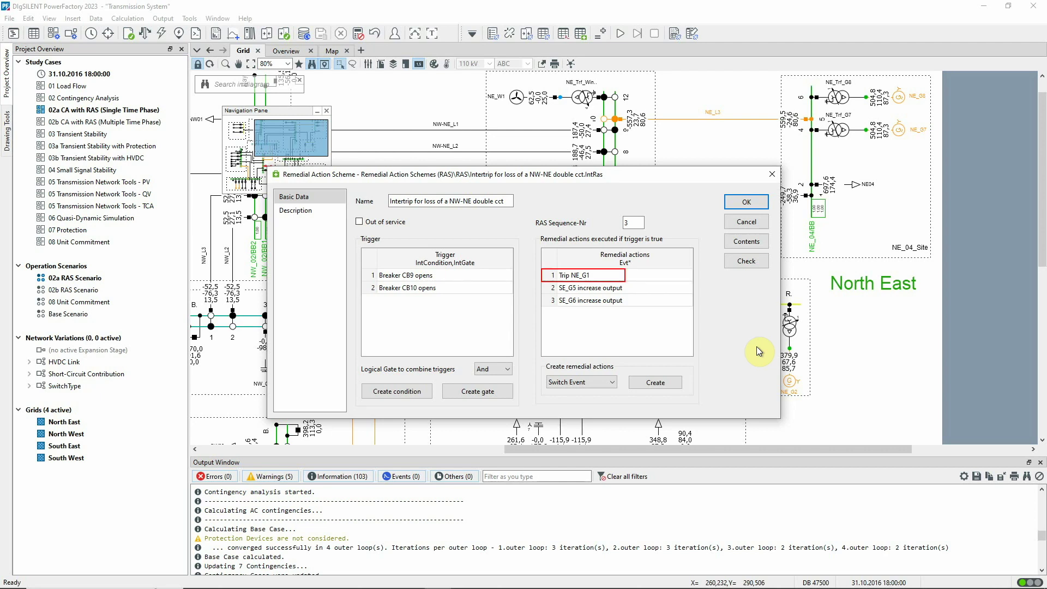
double_click(608, 274)
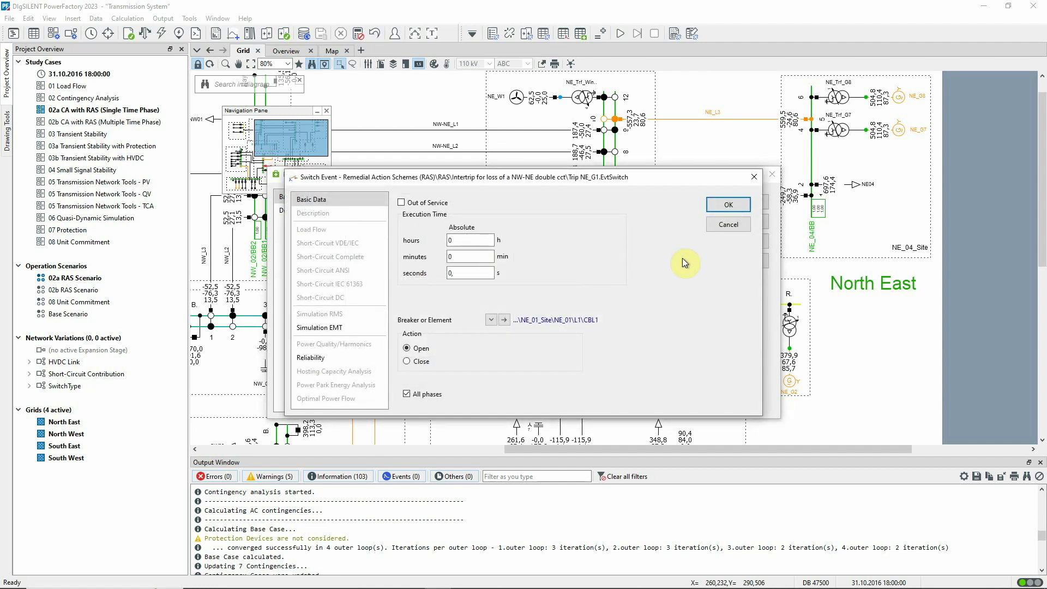
click(733, 224)
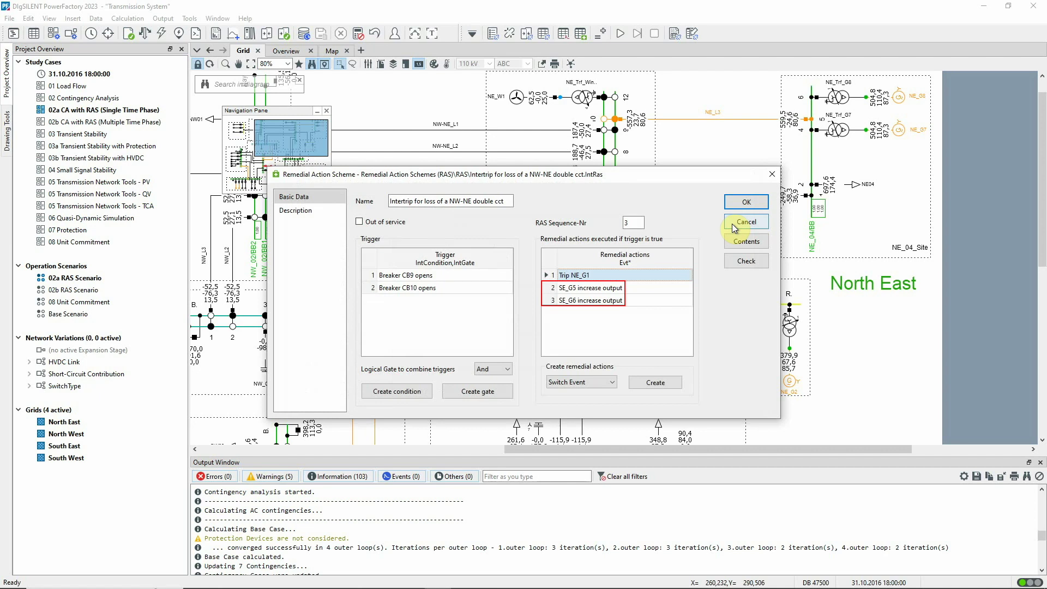
double_click(594, 288)
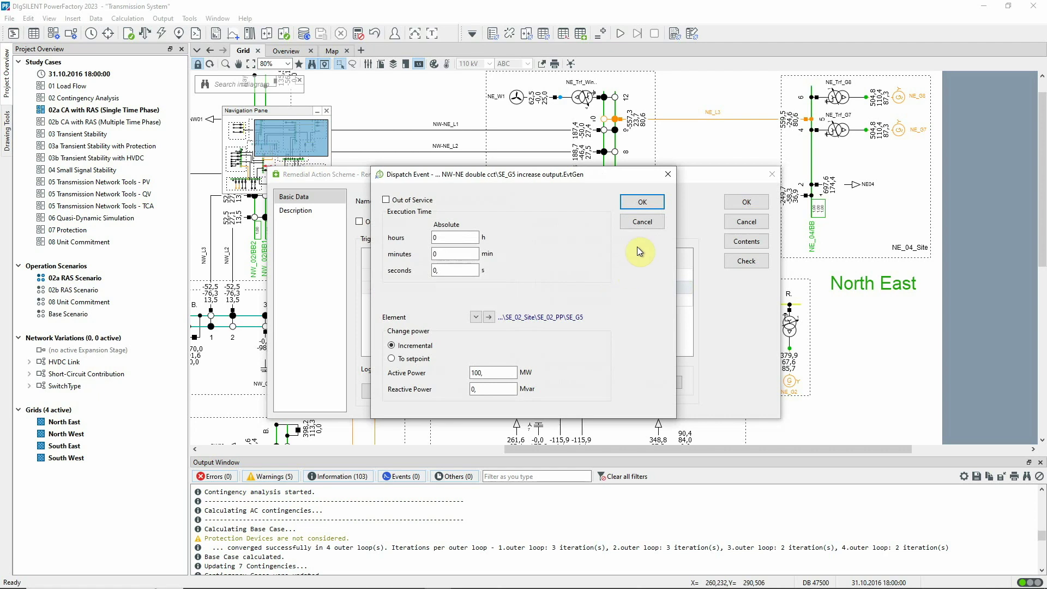
click(650, 222)
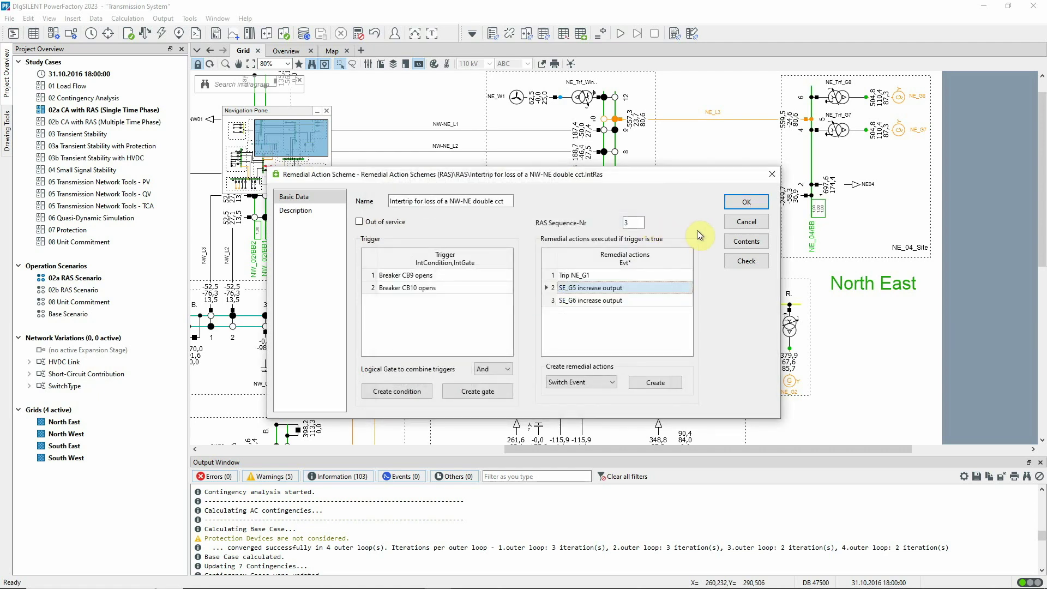
click(744, 203)
Close the scheme library and reset the calculation results
click(672, 206)
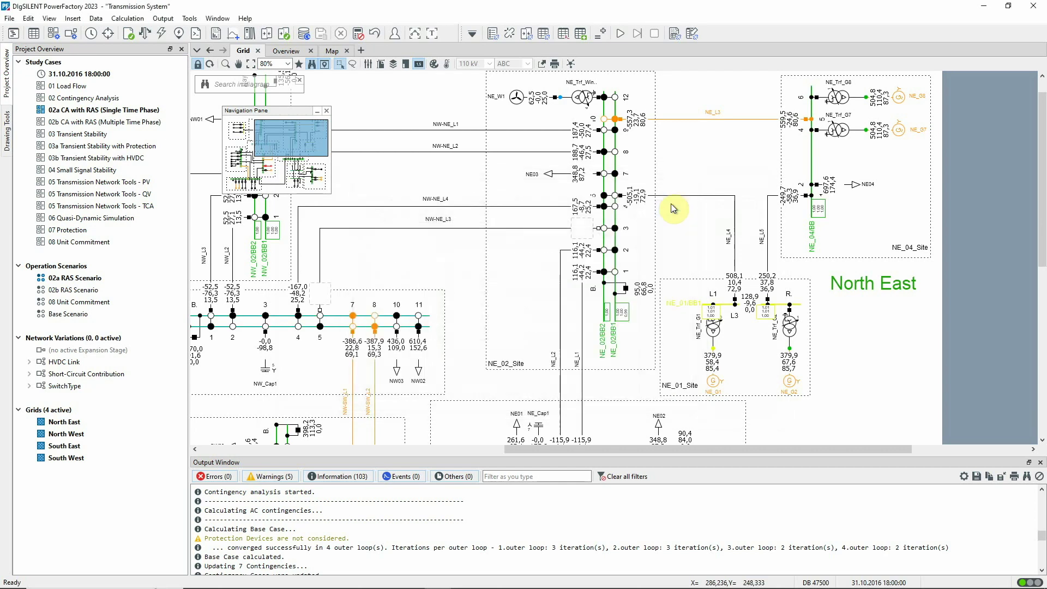
click(358, 33)
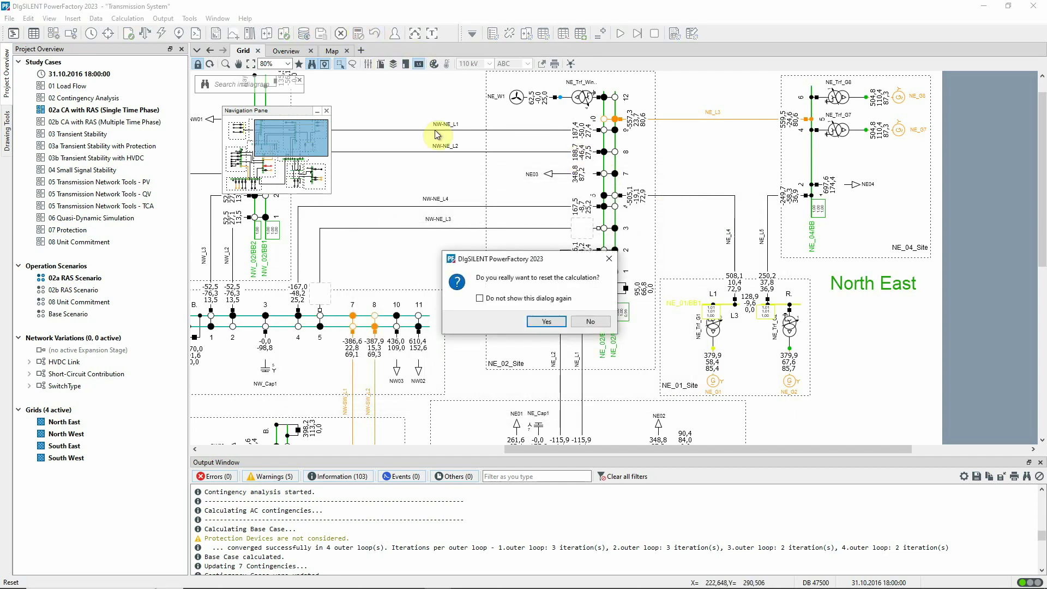
click(547, 322)
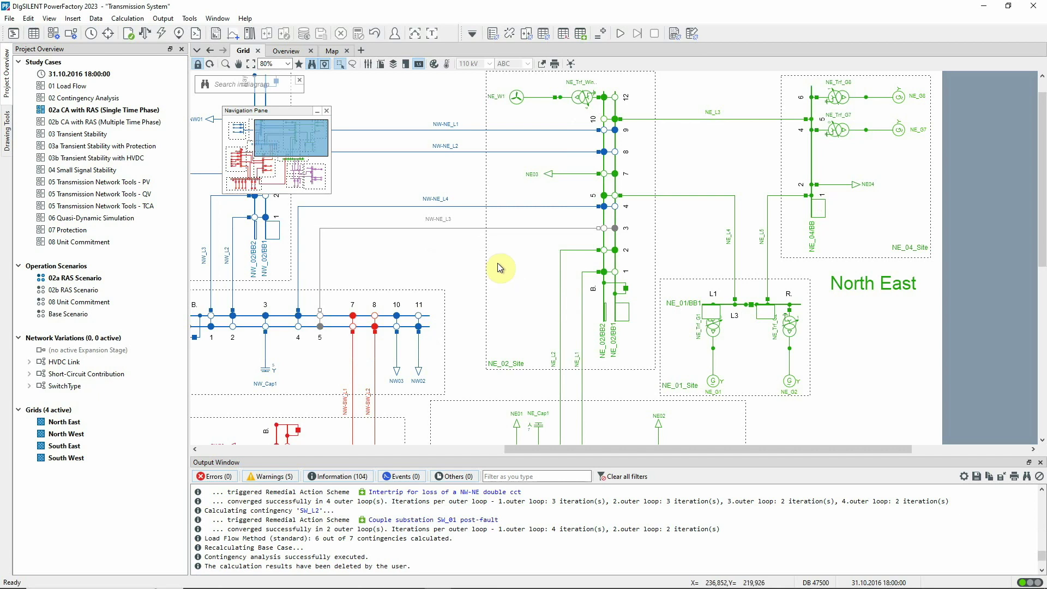
Assign line NW-NE_L4 the Downrating thermal rating, reducing its nominal current to 0.4474465 kA
double_click(464, 206)
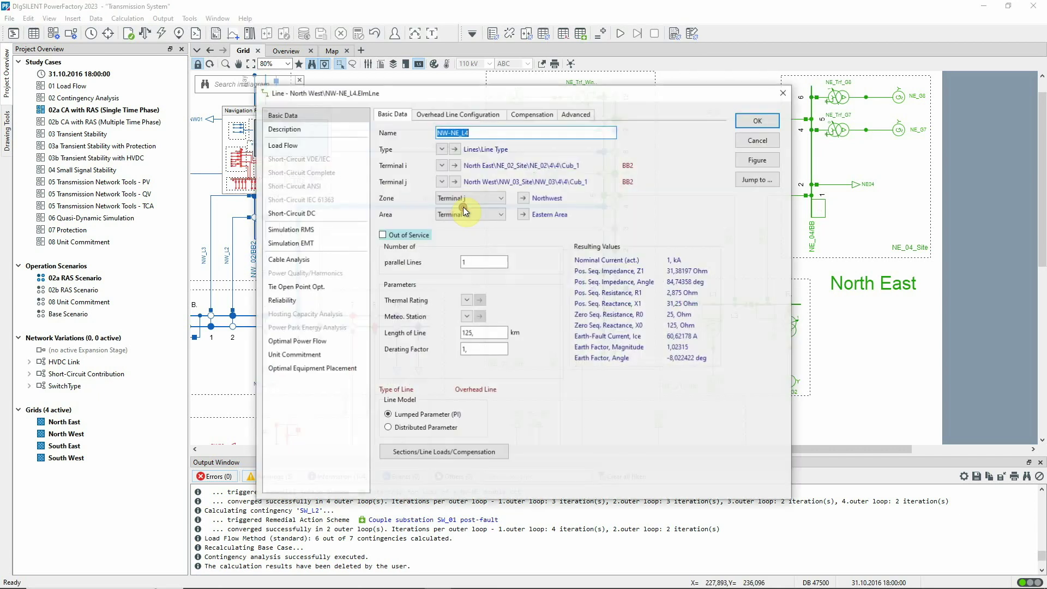
click(473, 297)
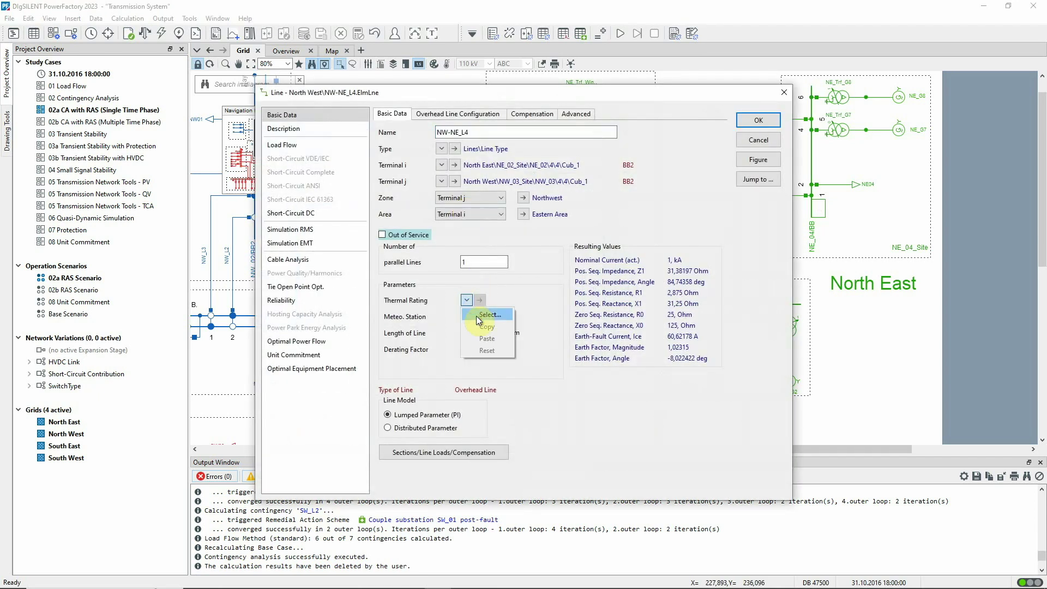
click(476, 316)
double_click(435, 255)
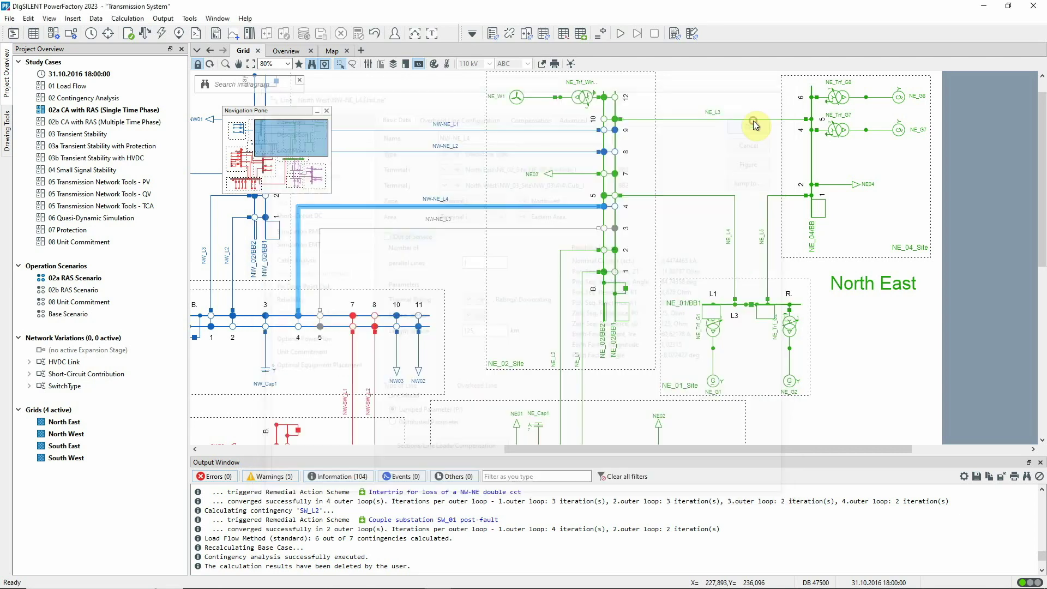
click(746, 123)
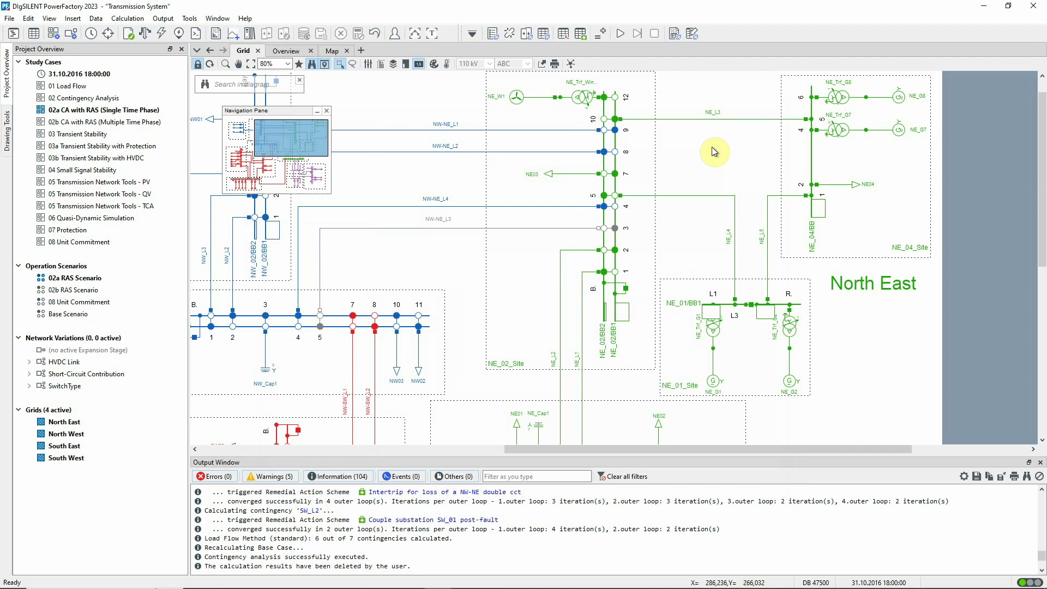
drag(413, 106, 411, 178)
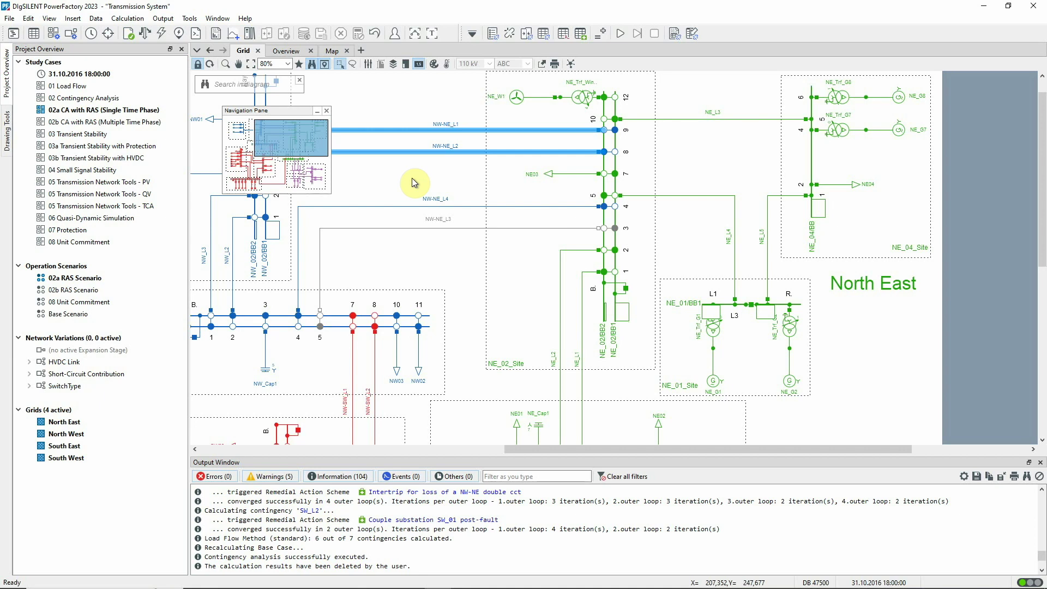
click(412, 178)
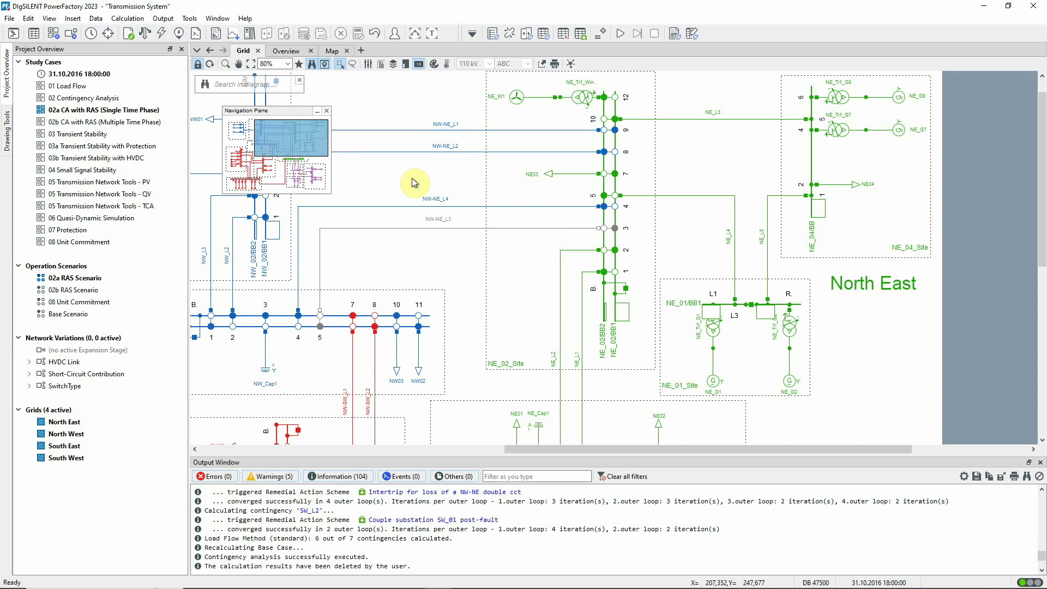
Turn off Consider Remedial Action Schemes in the contingency analysis settings
click(509, 34)
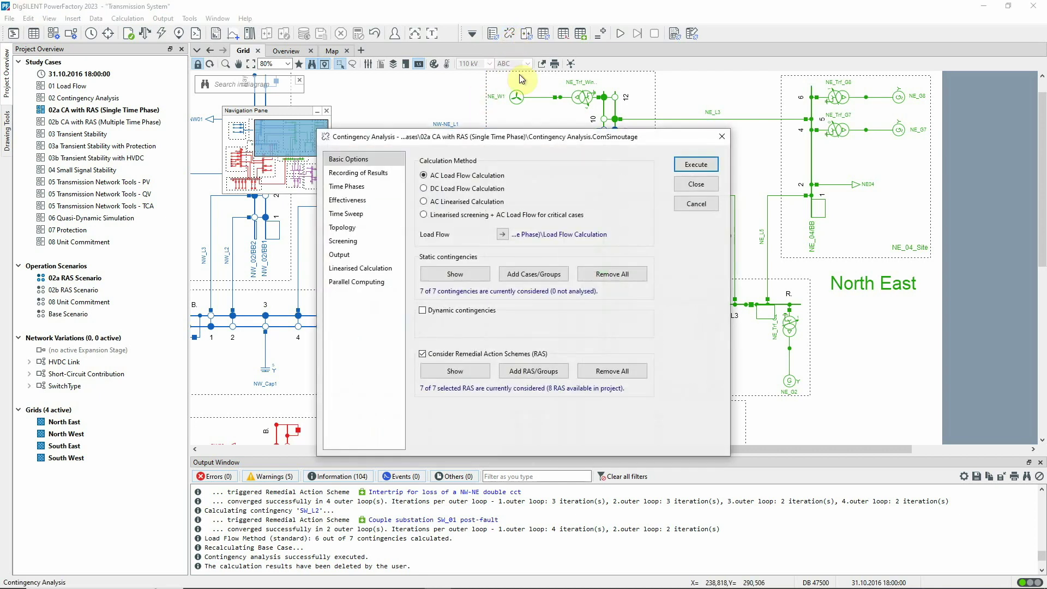
click(423, 354)
click(700, 182)
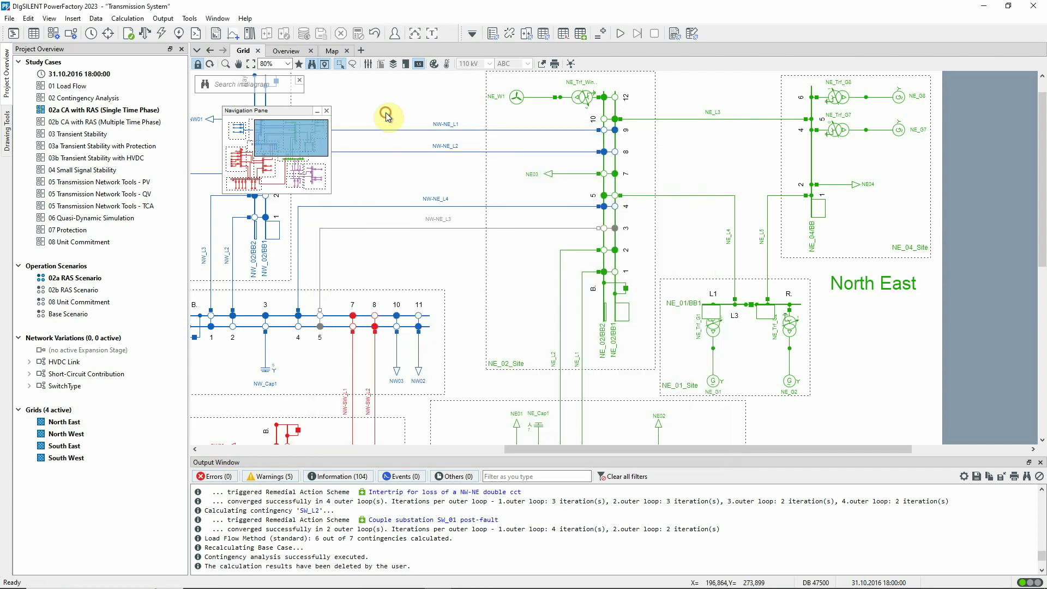
Execute a single contingency outaging lines NW-NE_L1 and NW-NE_L2, leaving NW-NE_L4 red
drag(385, 113, 385, 158)
right_click(390, 153)
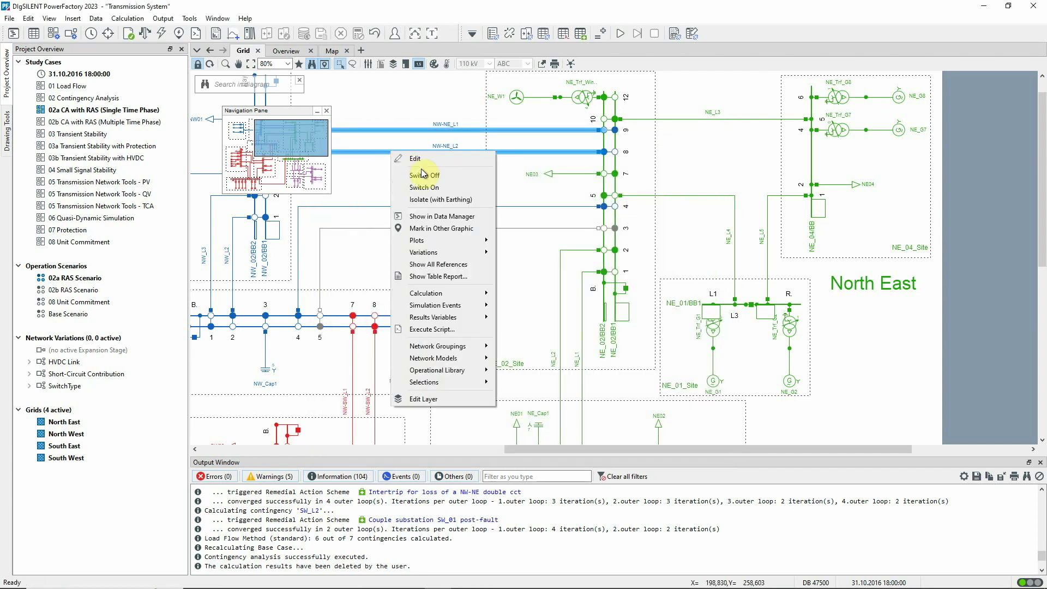
mouse_move(480, 293)
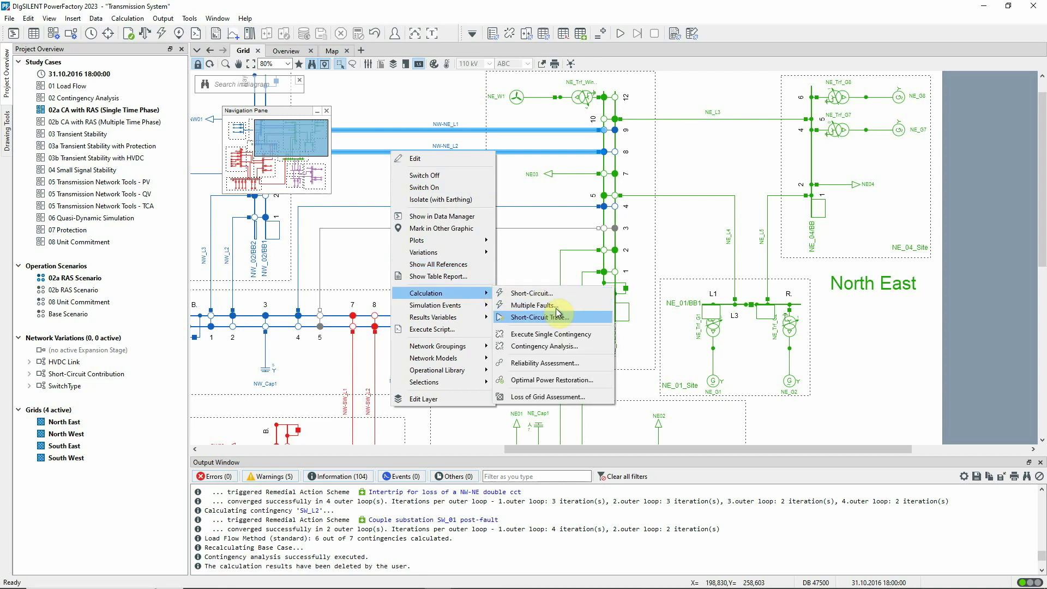
click(590, 334)
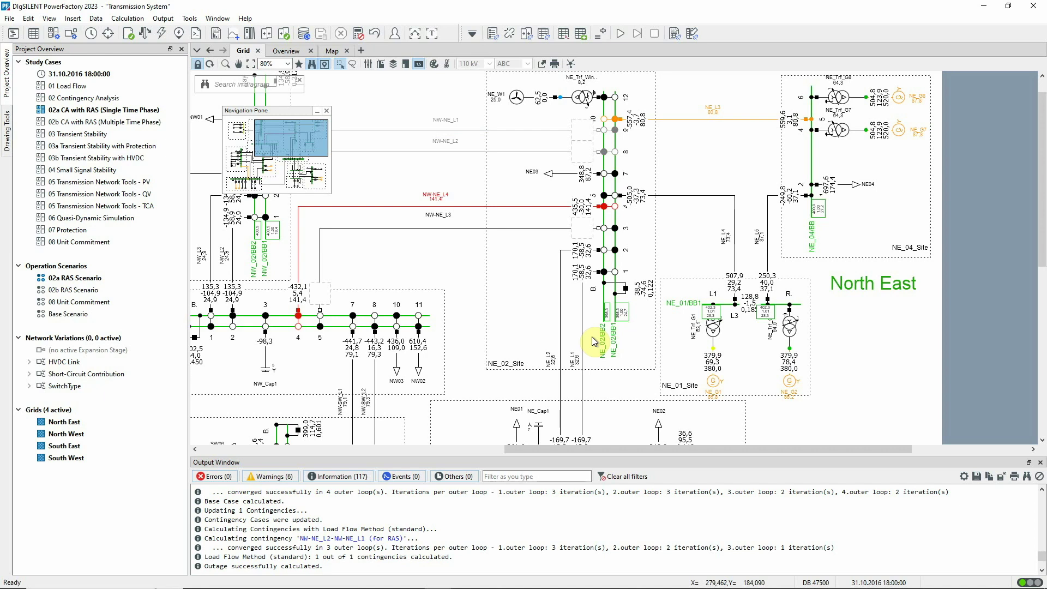
Turn Consider Remedial Action Schemes back on in the contingency analysis settings
click(511, 34)
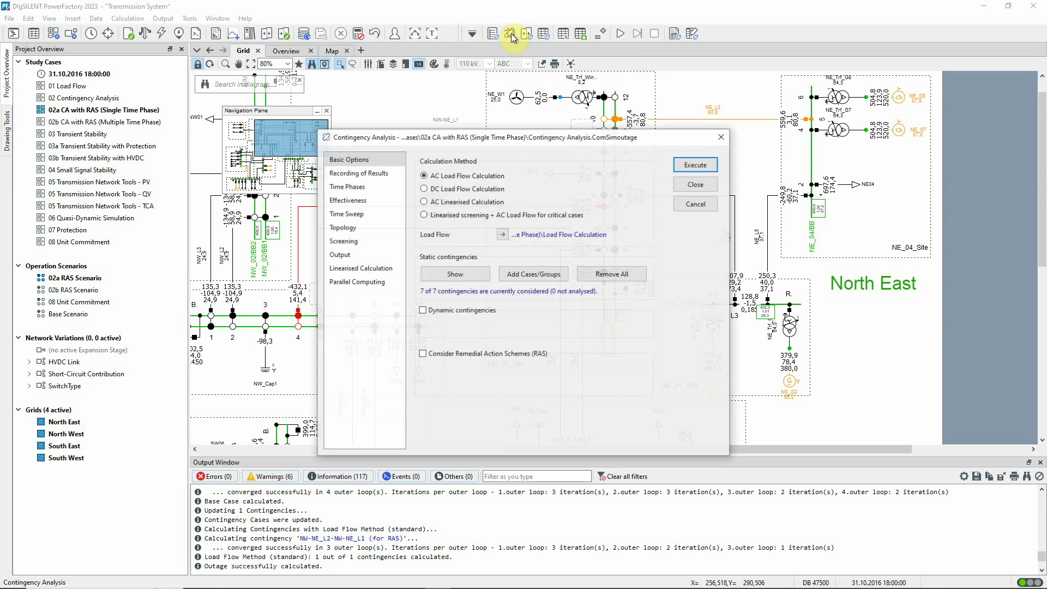
click(422, 353)
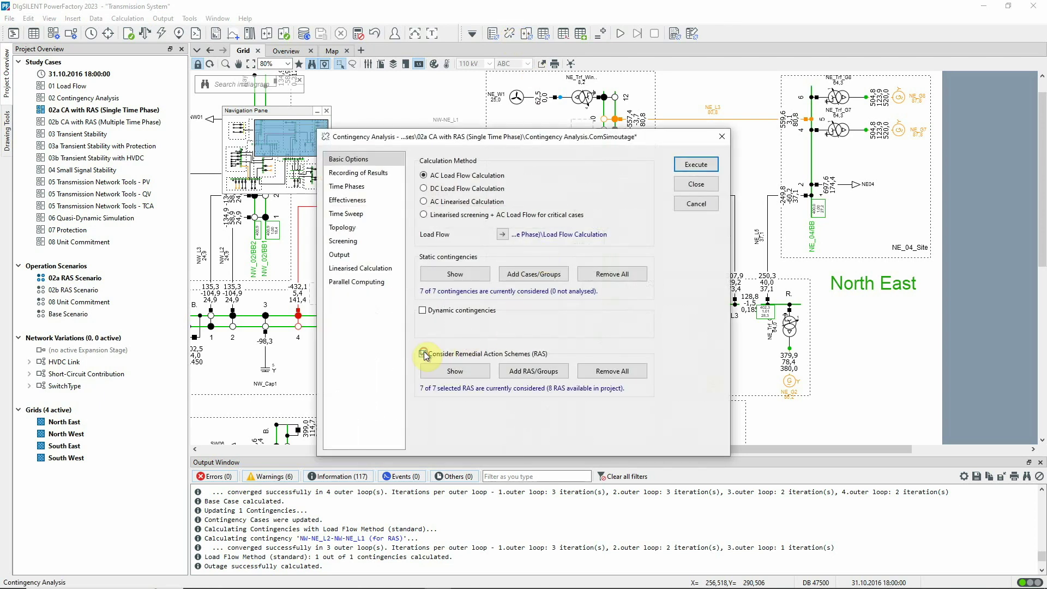
click(687, 185)
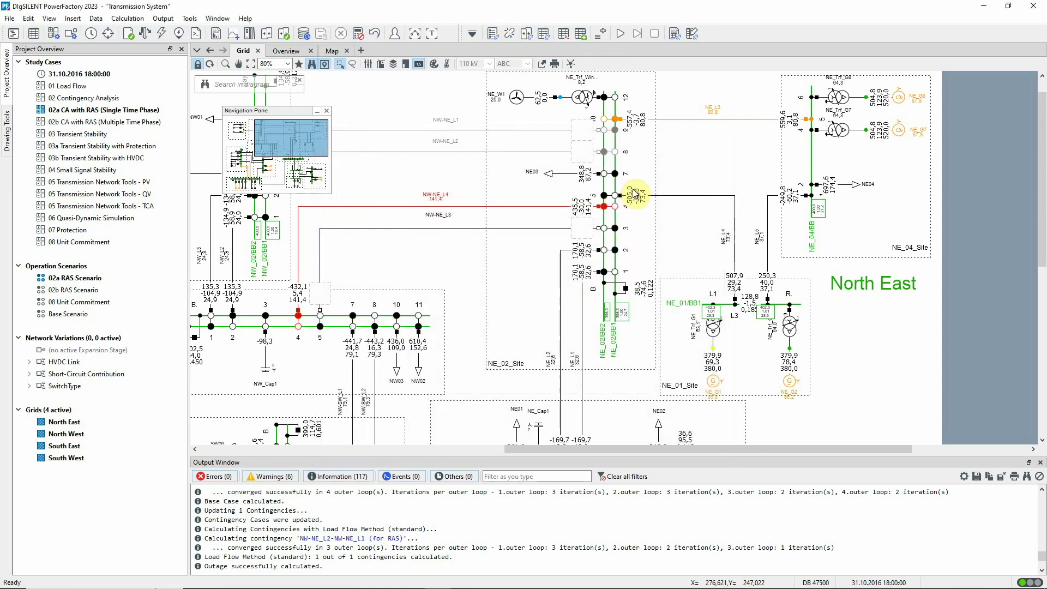
Rerun the NW-NE_L1/NW-NE_L2 single contingency, tripping NE_G1 via the intertrip scheme
right_click(410, 152)
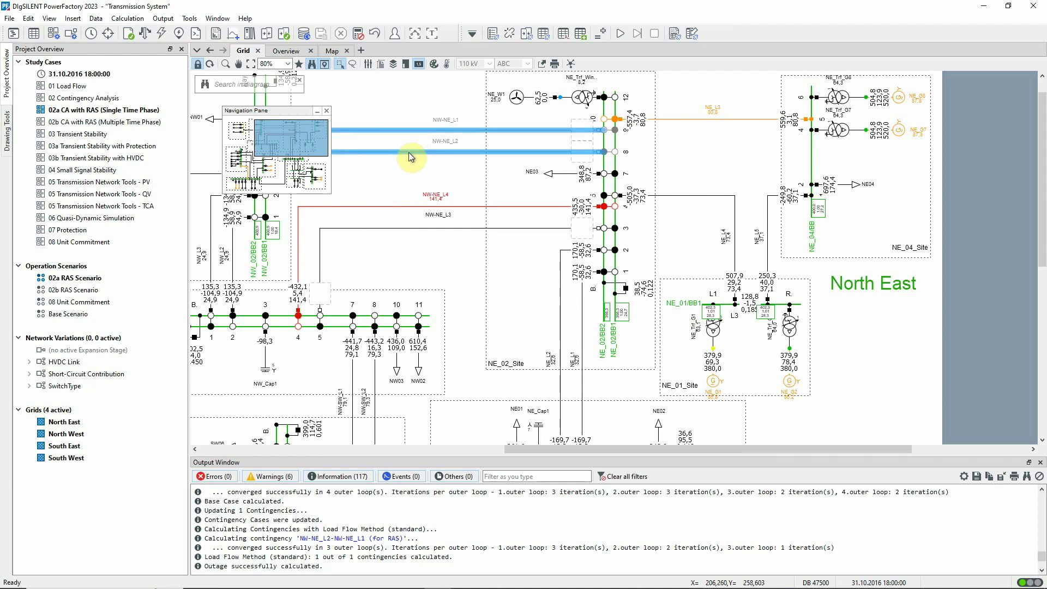
mouse_move(480, 294)
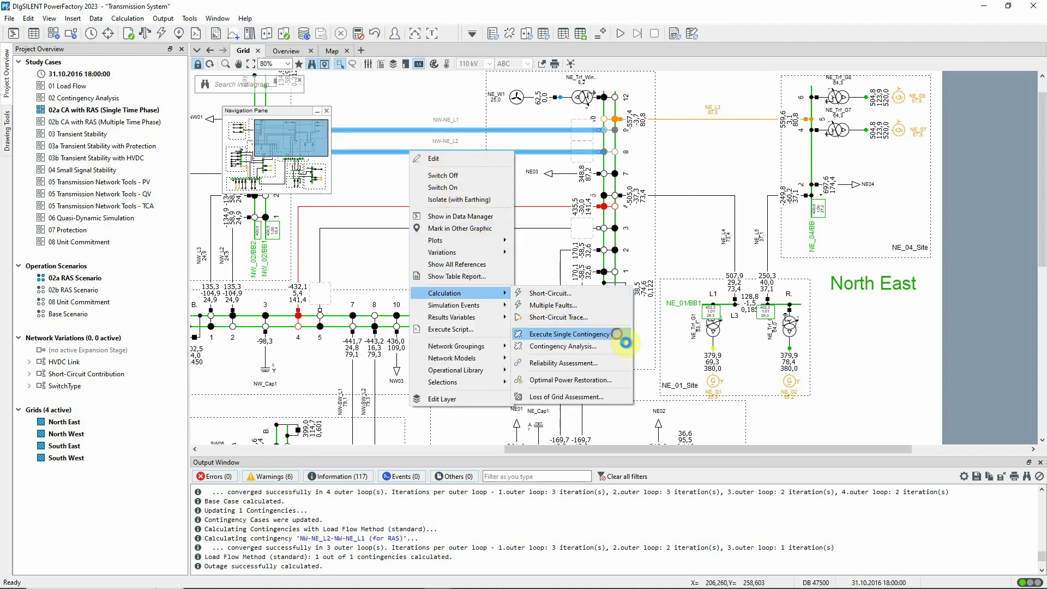
click(611, 332)
click(626, 341)
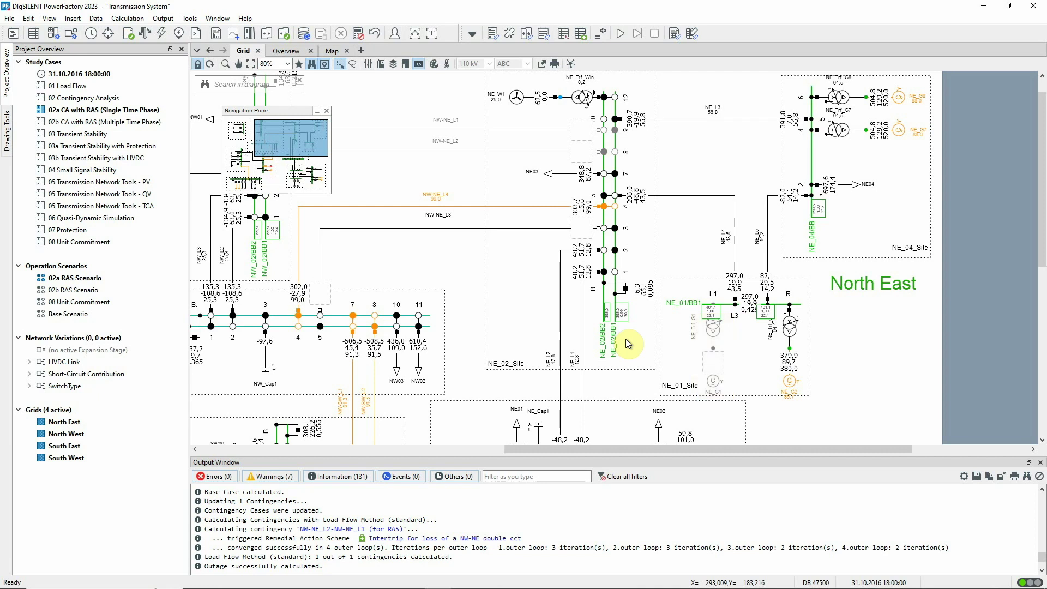
Open the NW load reduction scheme and inspect its BB fault trigger for the NW_01 busbar outage
click(580, 34)
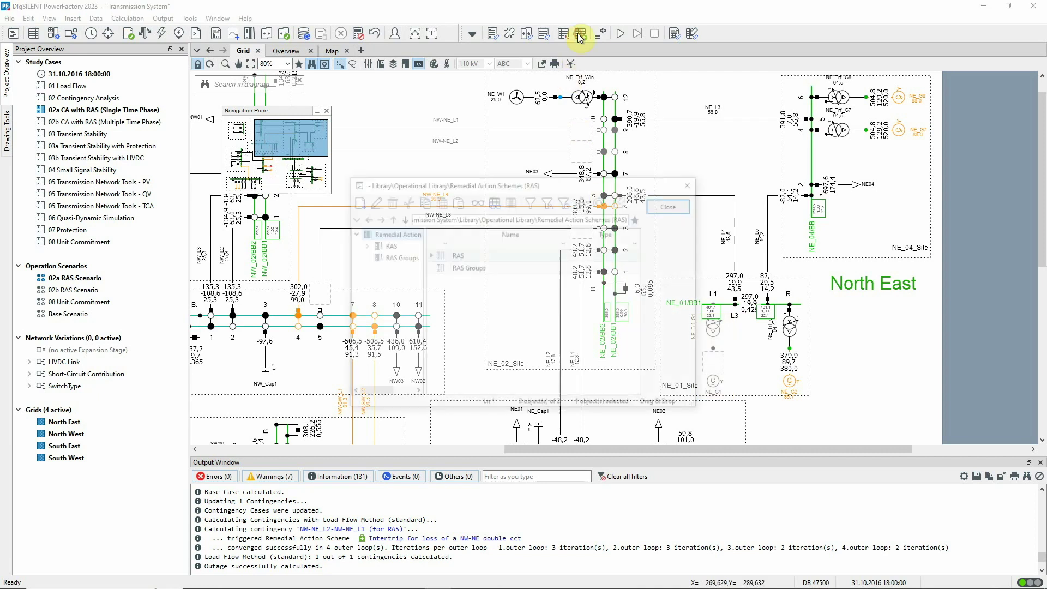
click(388, 246)
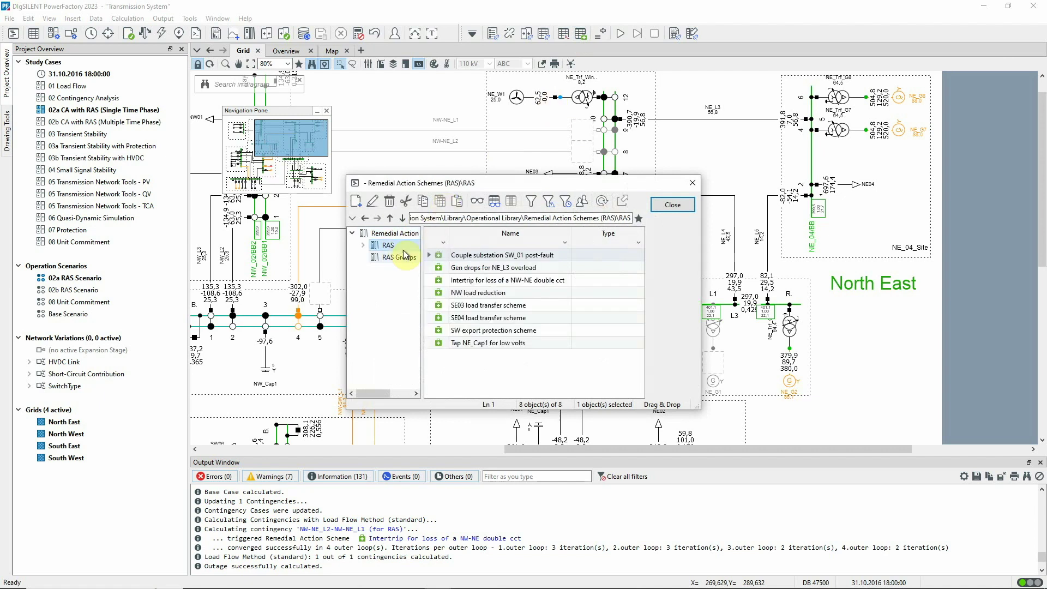
double_click(439, 293)
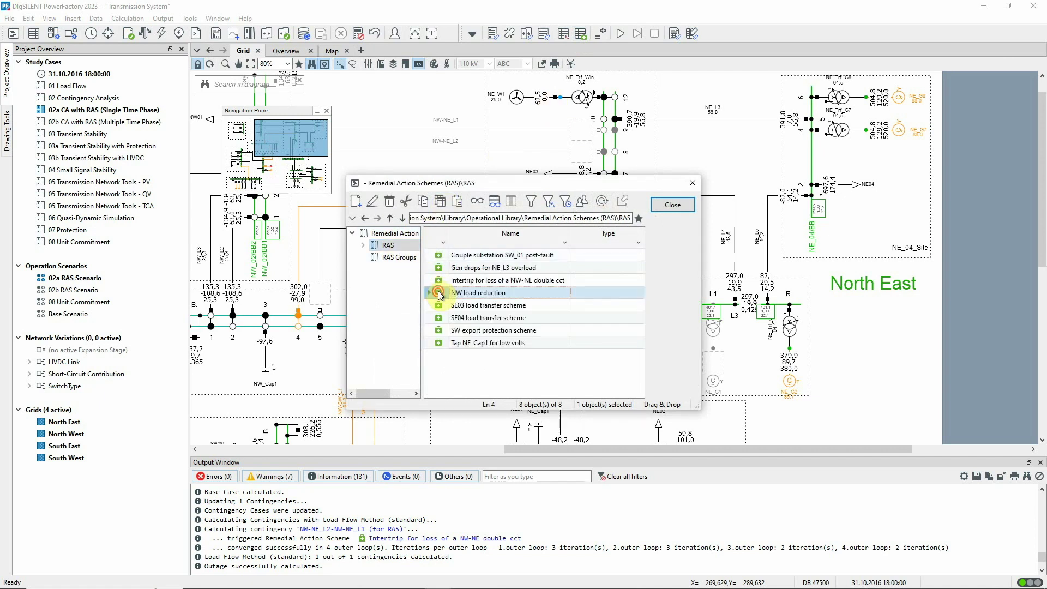
click(726, 294)
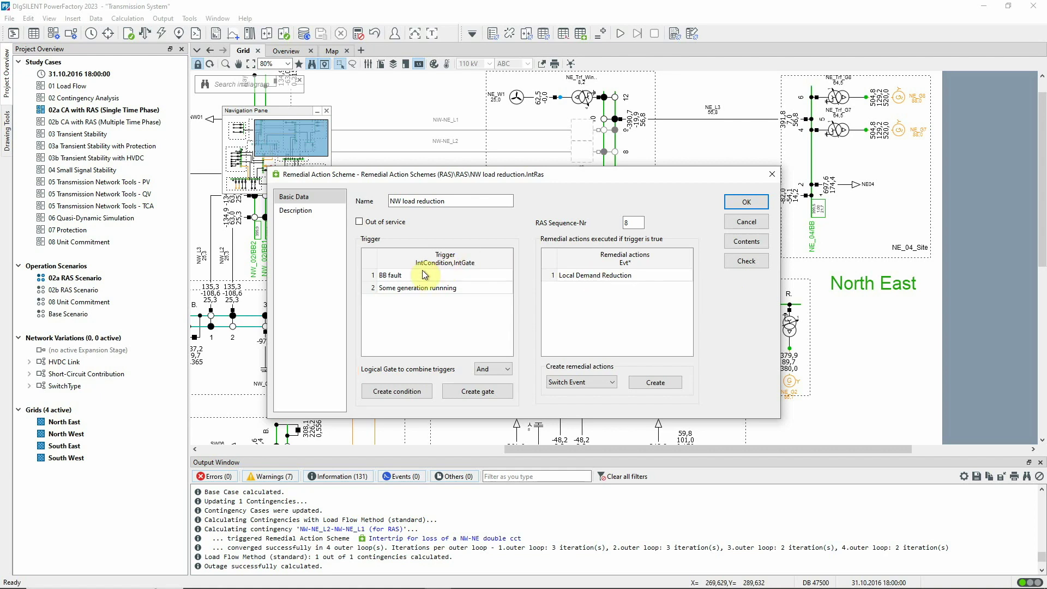
click(395, 276)
double_click(395, 276)
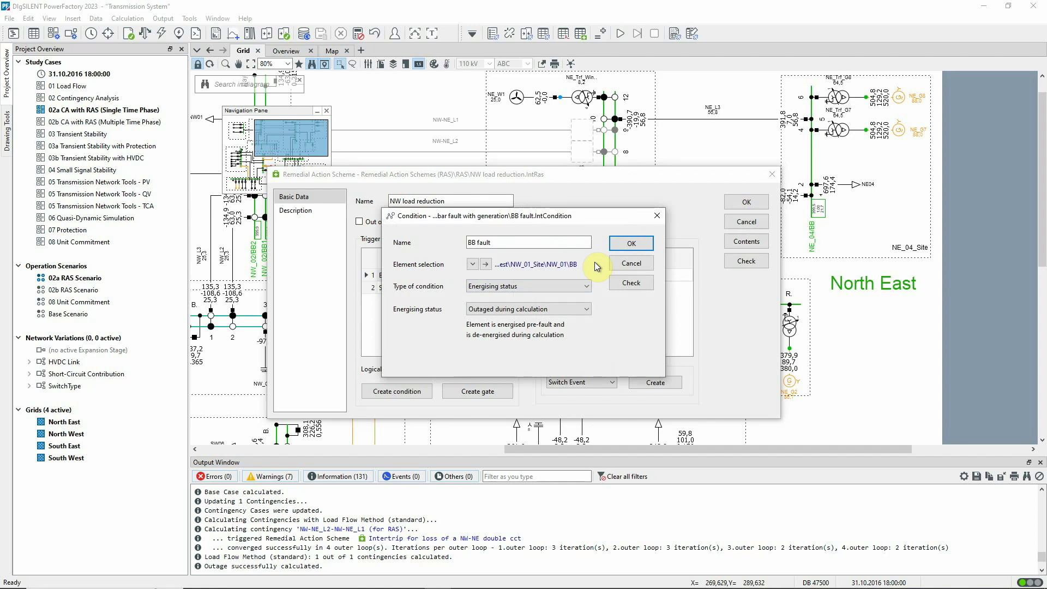
click(627, 243)
double_click(445, 289)
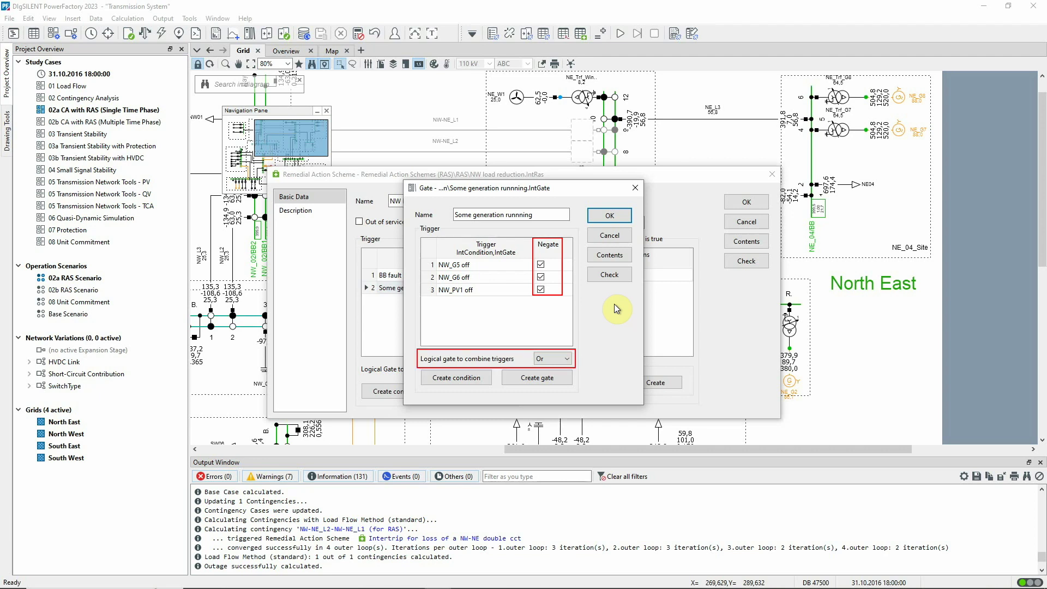
click(620, 235)
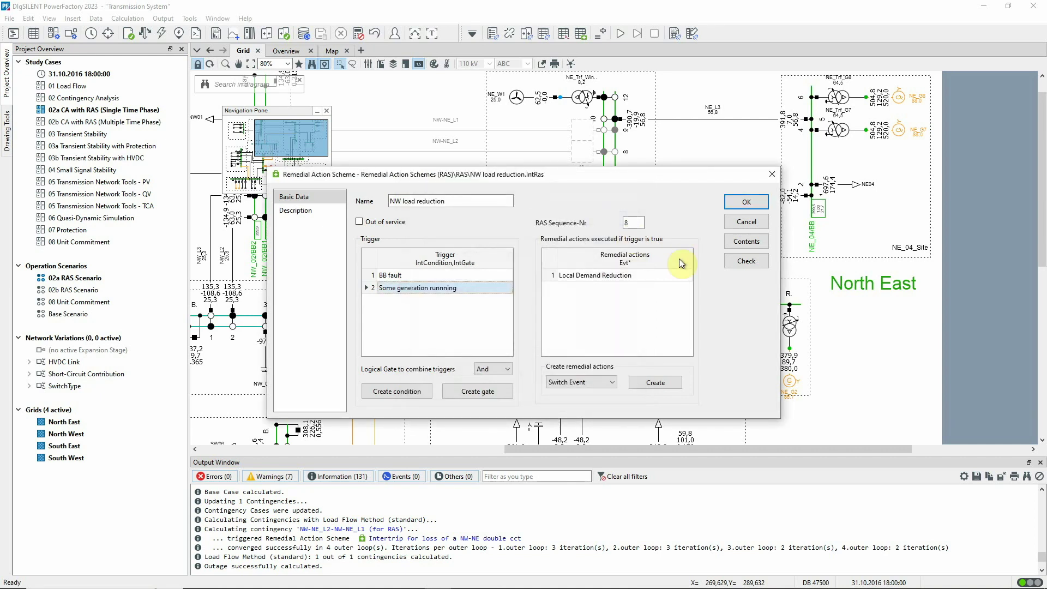
double_click(668, 275)
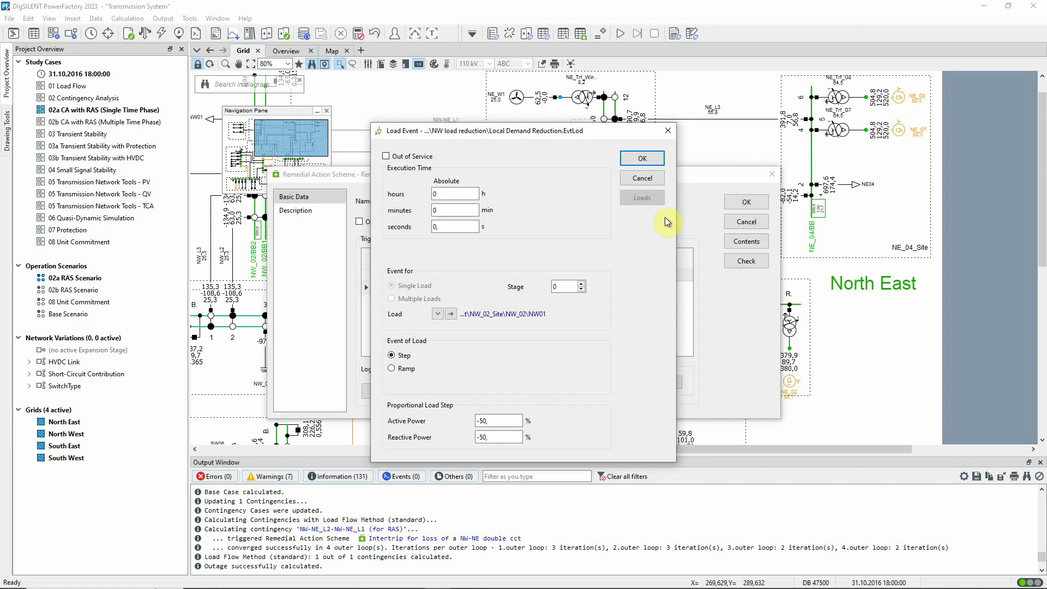
click(650, 179)
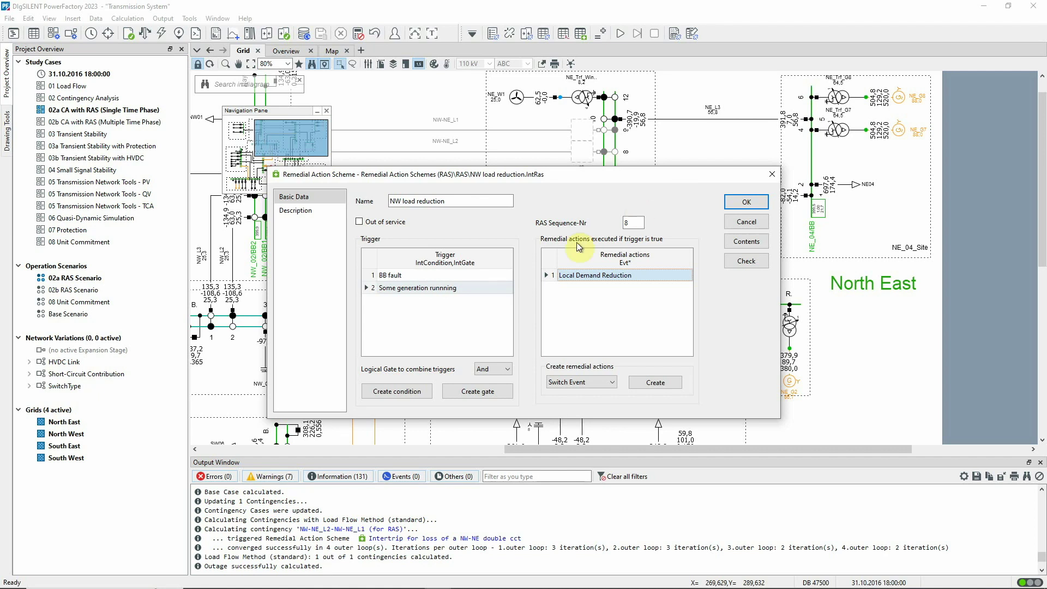
click(416, 392)
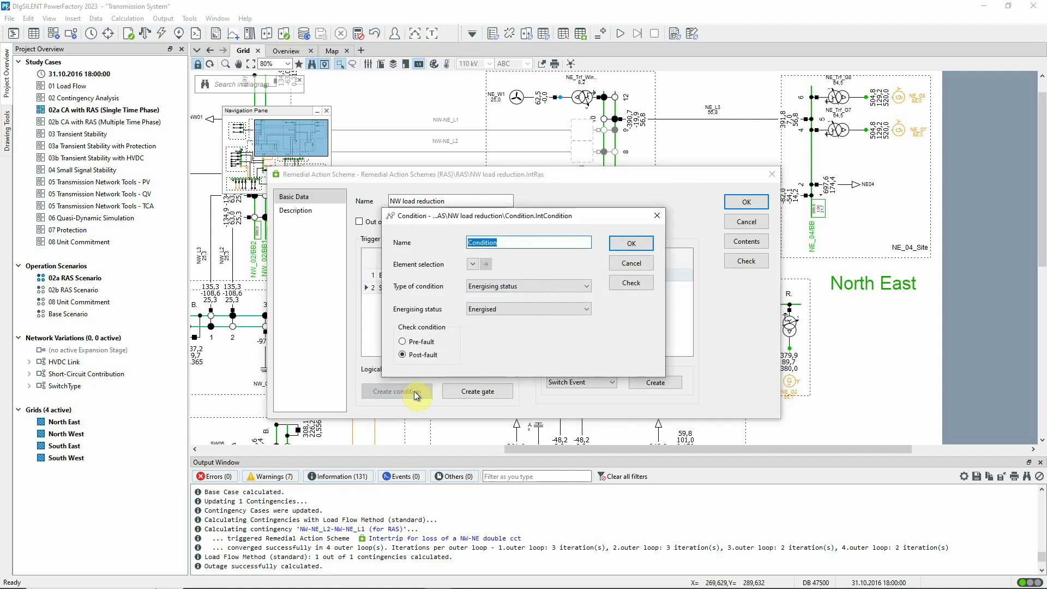
click(585, 288)
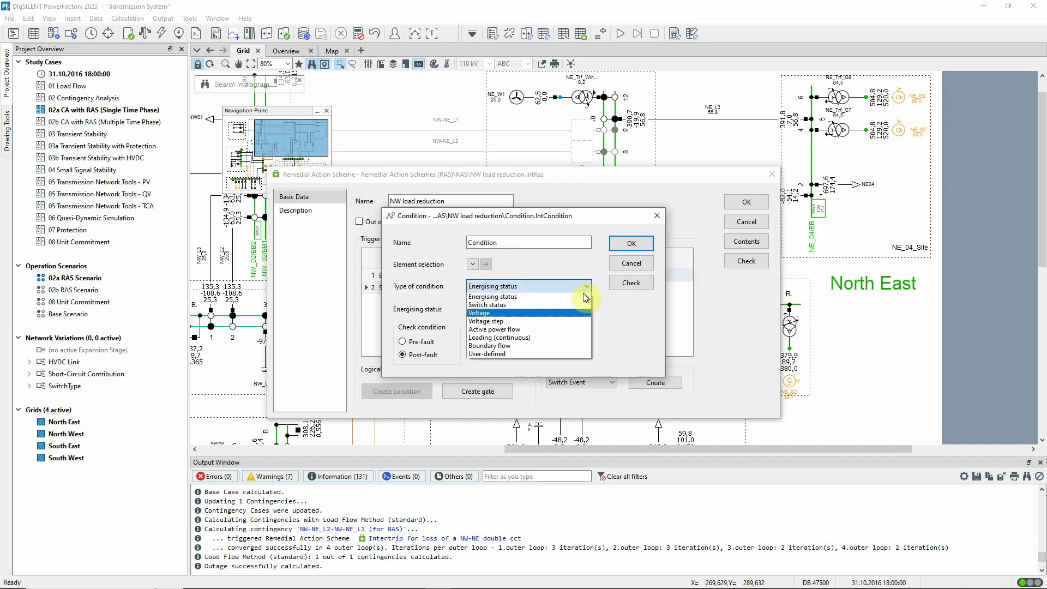
click(518, 354)
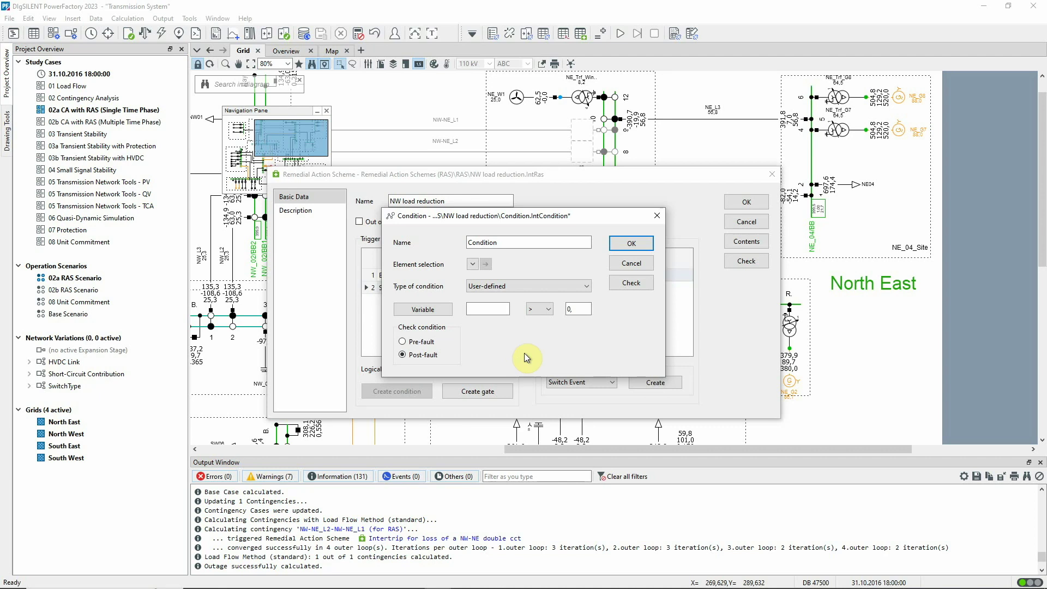
click(626, 264)
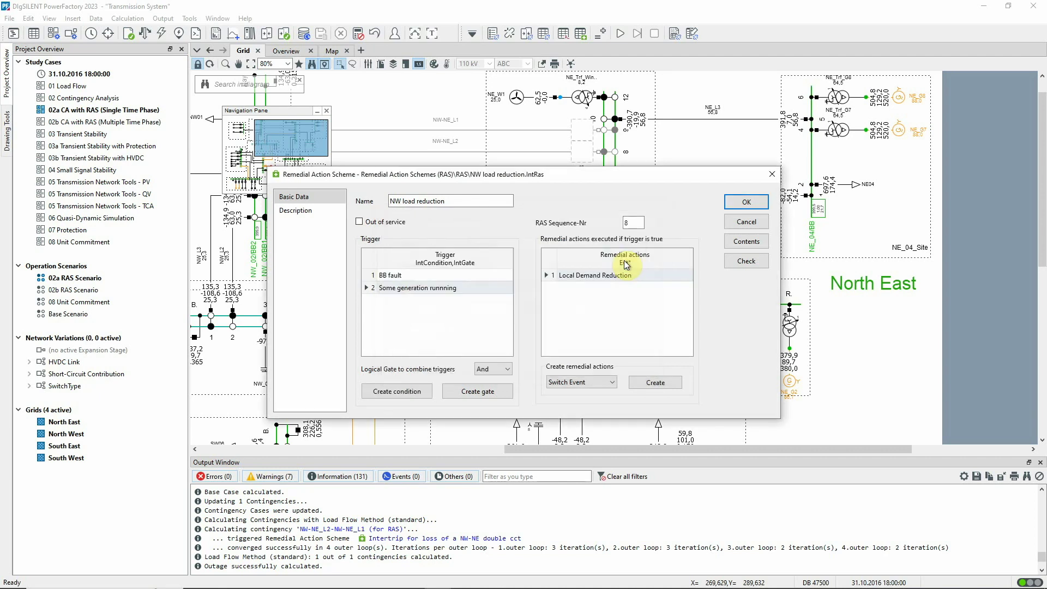
Check the NW load reduction scheme and its gates are valid, view its description, and close it
click(745, 261)
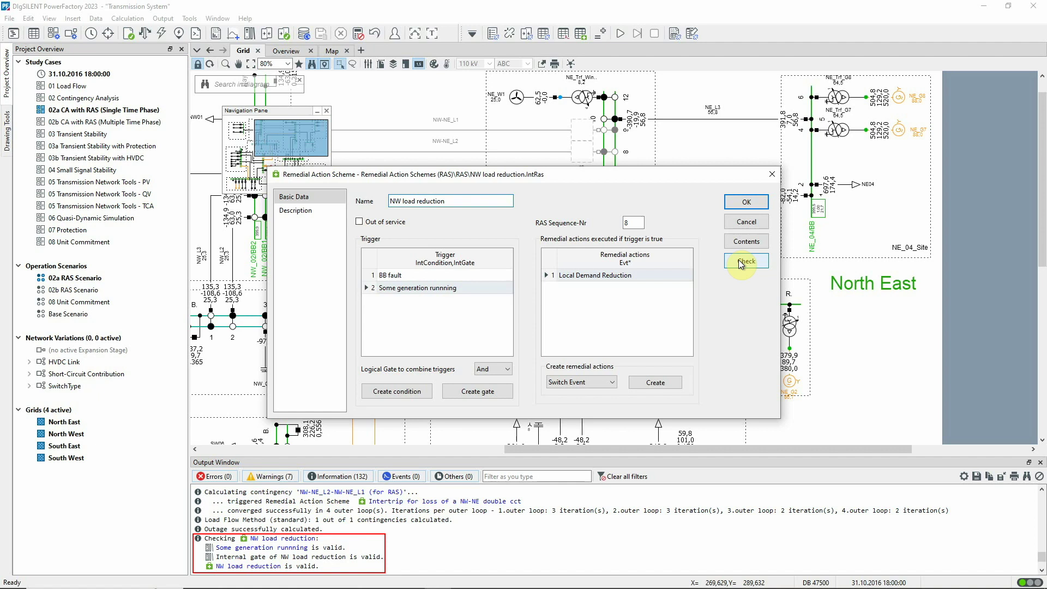
click(330, 211)
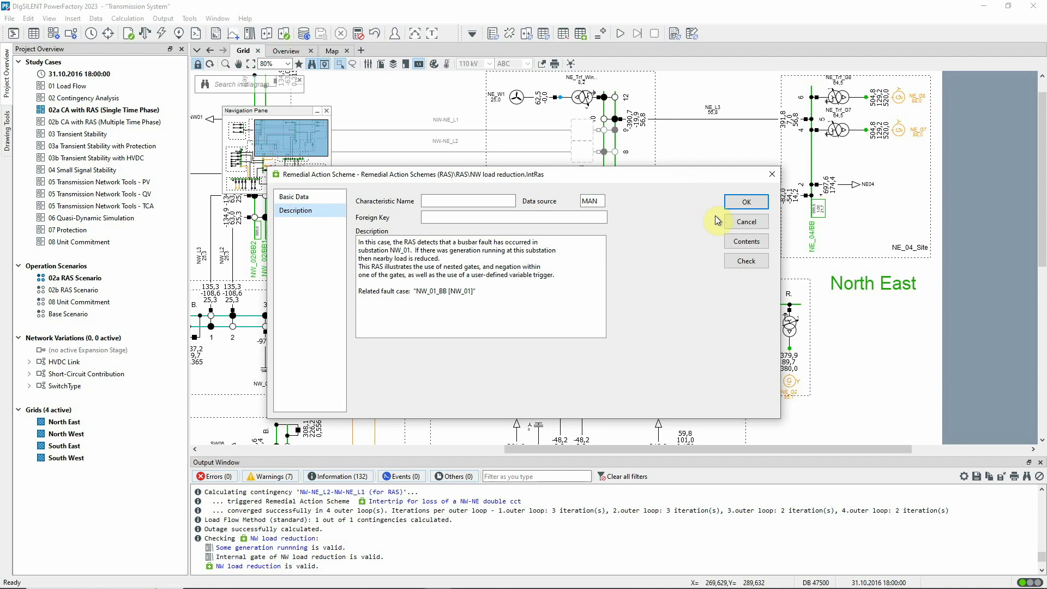
click(741, 221)
click(674, 203)
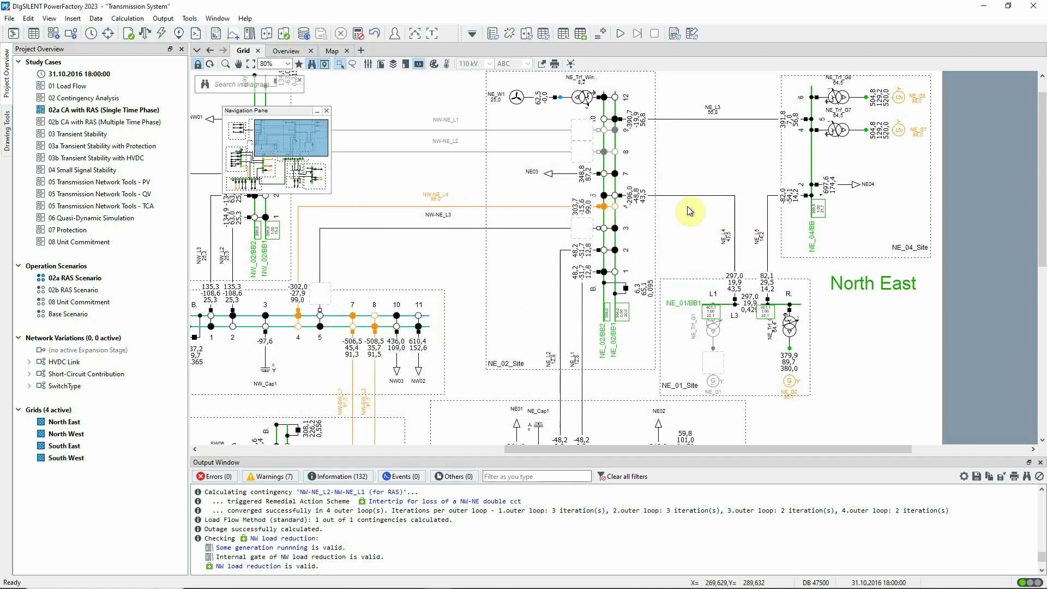